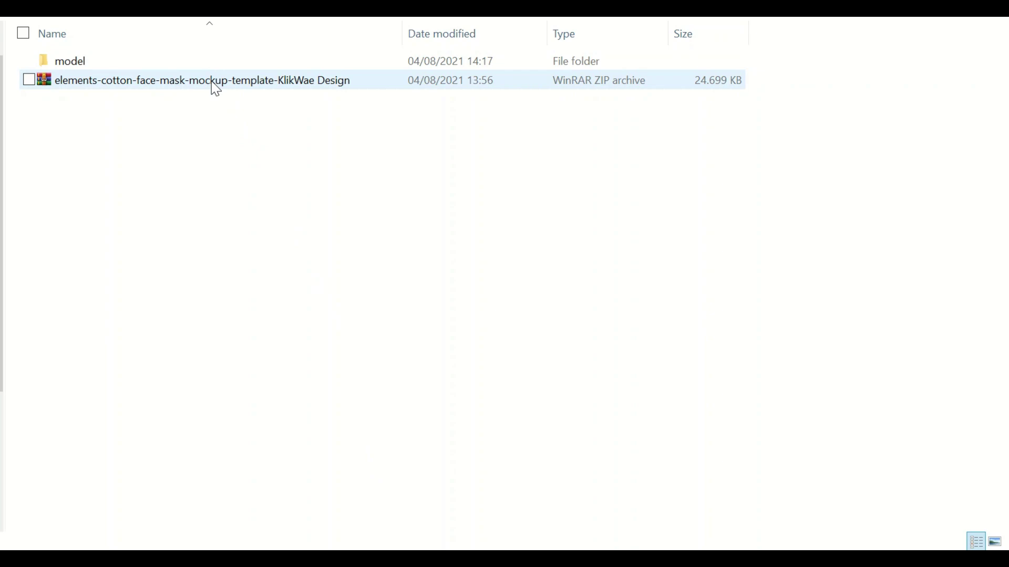
Extract the elements-cotton-face-mask-mockup-template archive into the current folder and open the Masker Katun 05_Mockup 01 file in Photoshop
click(216, 87)
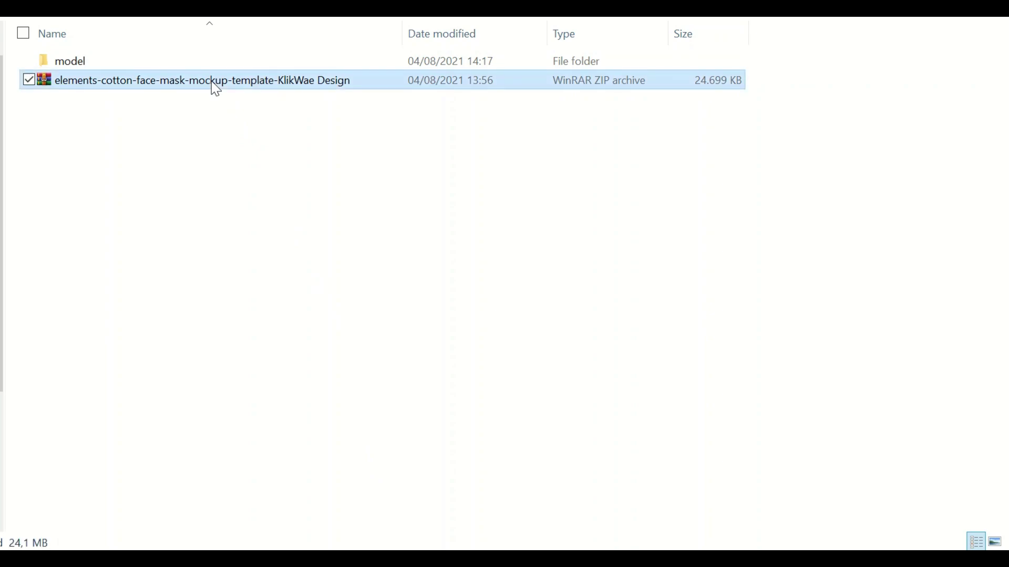
right_click(215, 87)
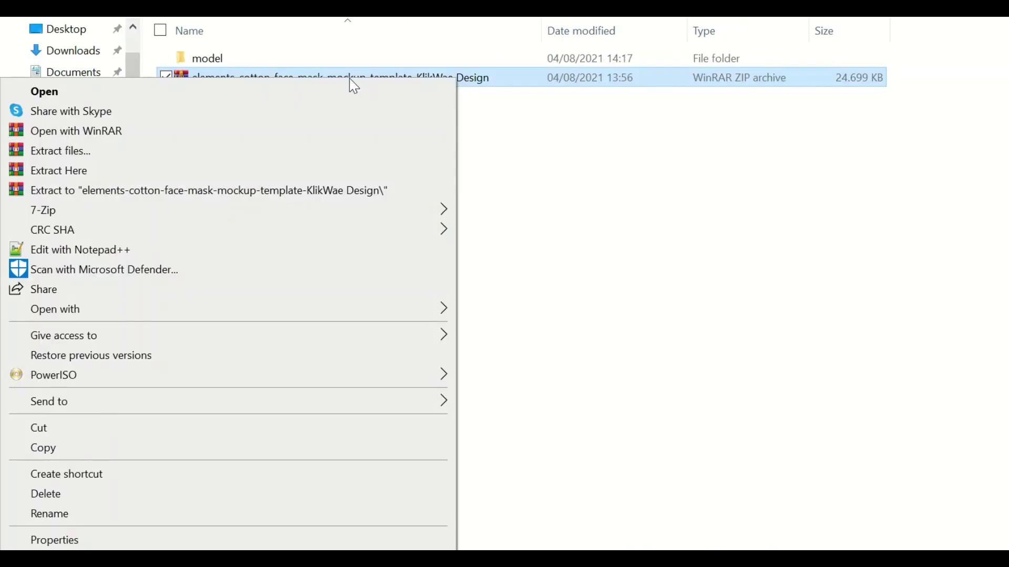
click(108, 173)
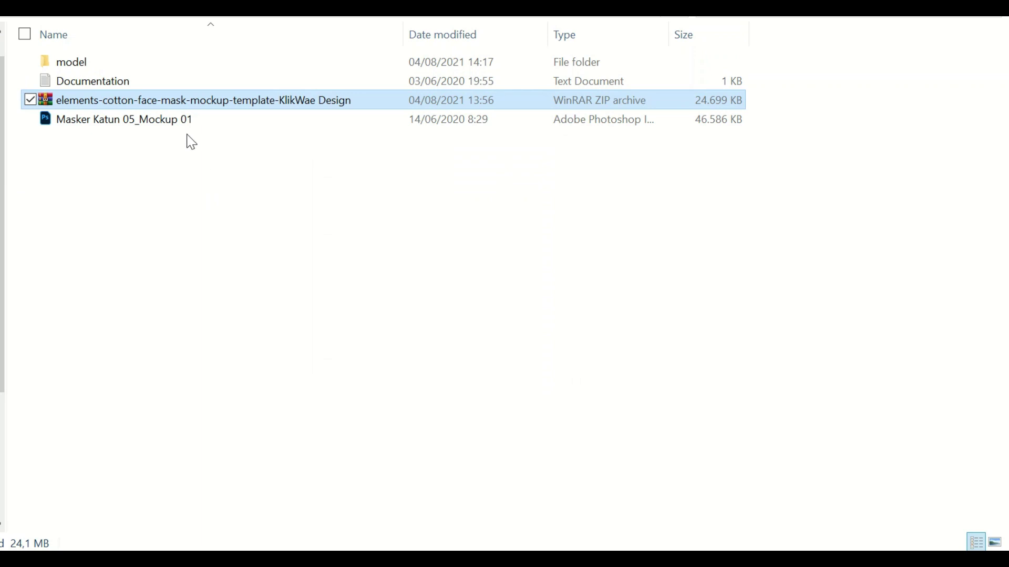
click(139, 125)
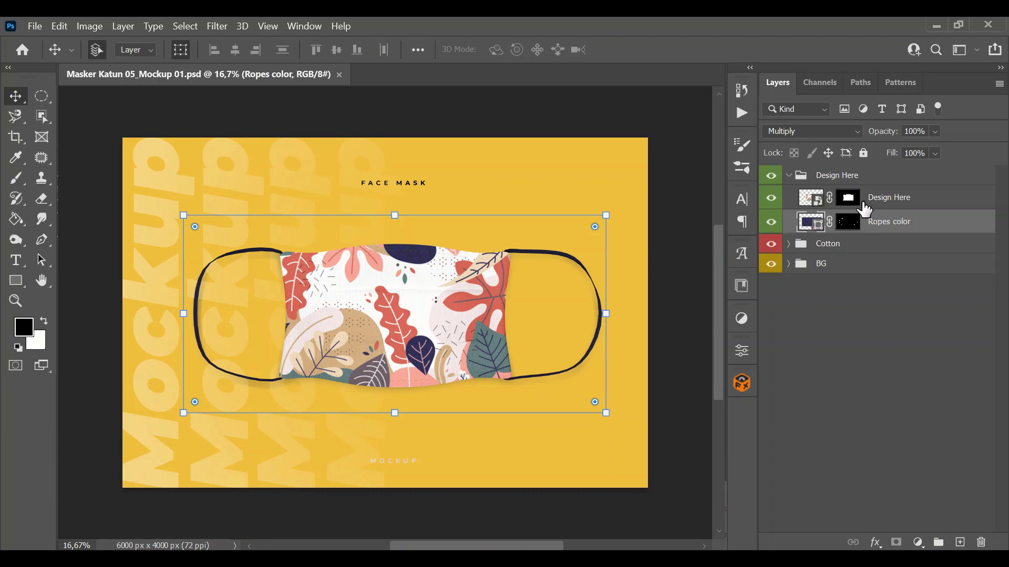
In the Design Here smart object's contents, add a new layer and hide the Vector Smart Object layer
double_click(819, 204)
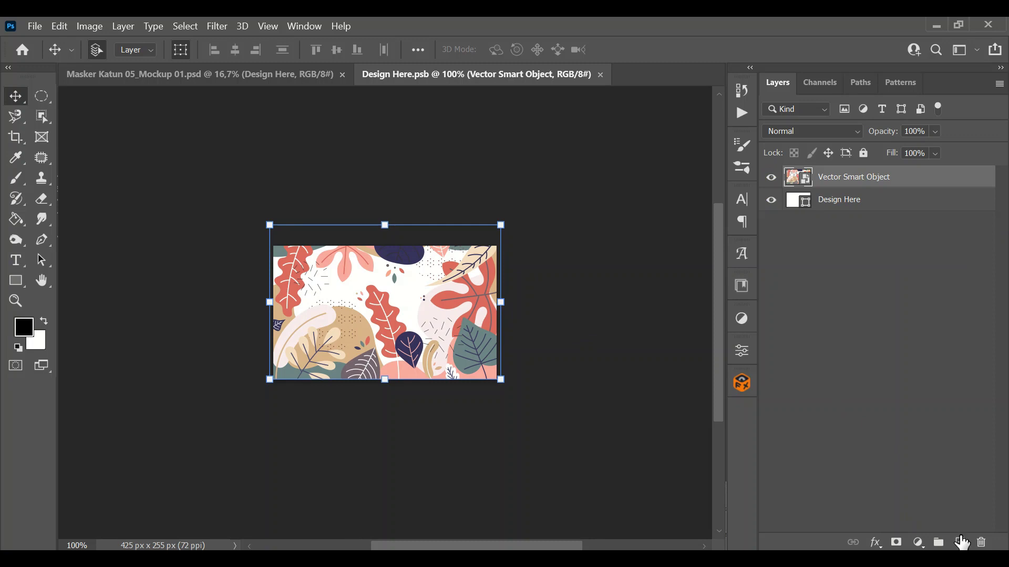
click(959, 542)
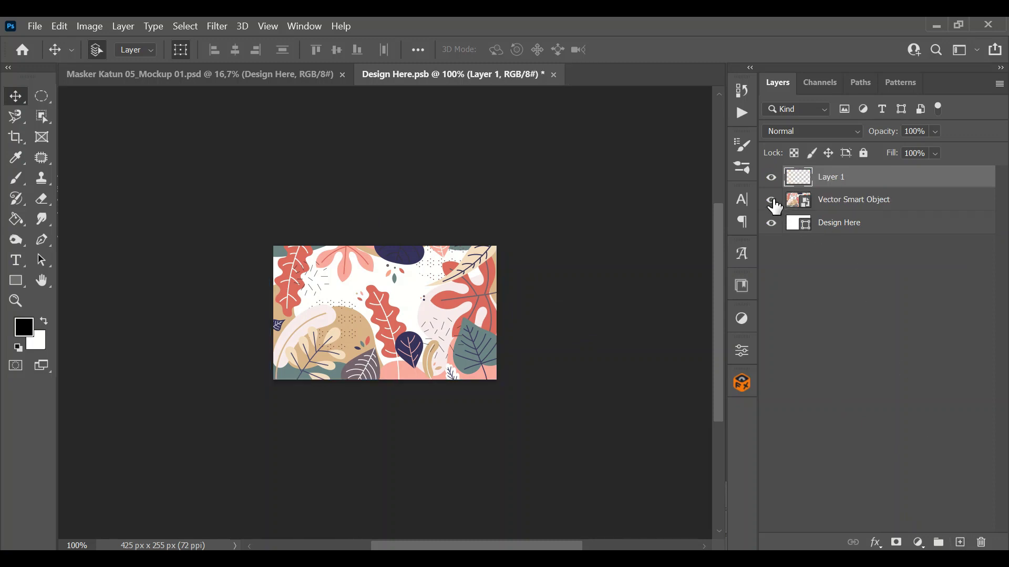
click(772, 201)
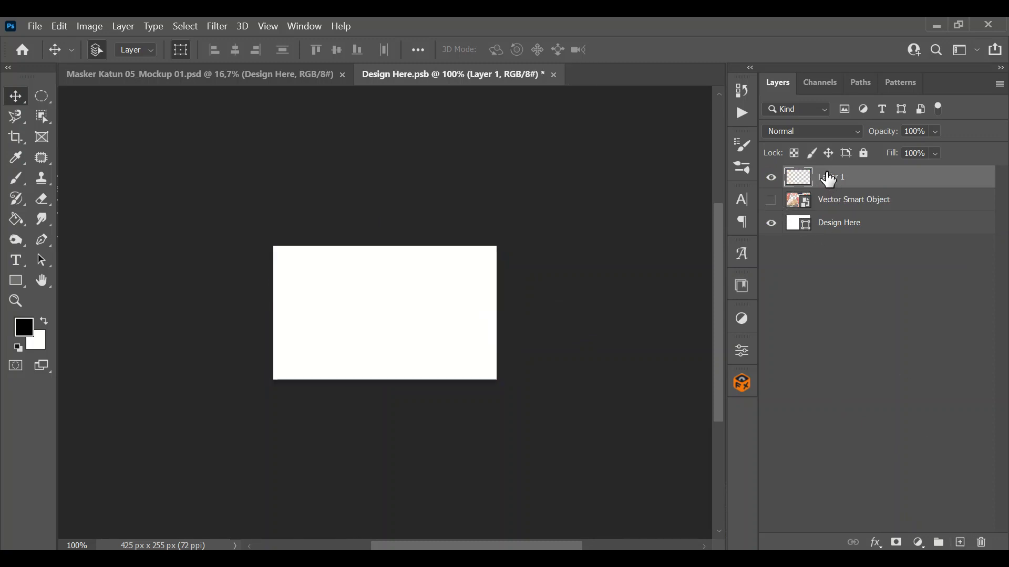
Place the floral batik image named model from the model folder as an embedded object
click(35, 26)
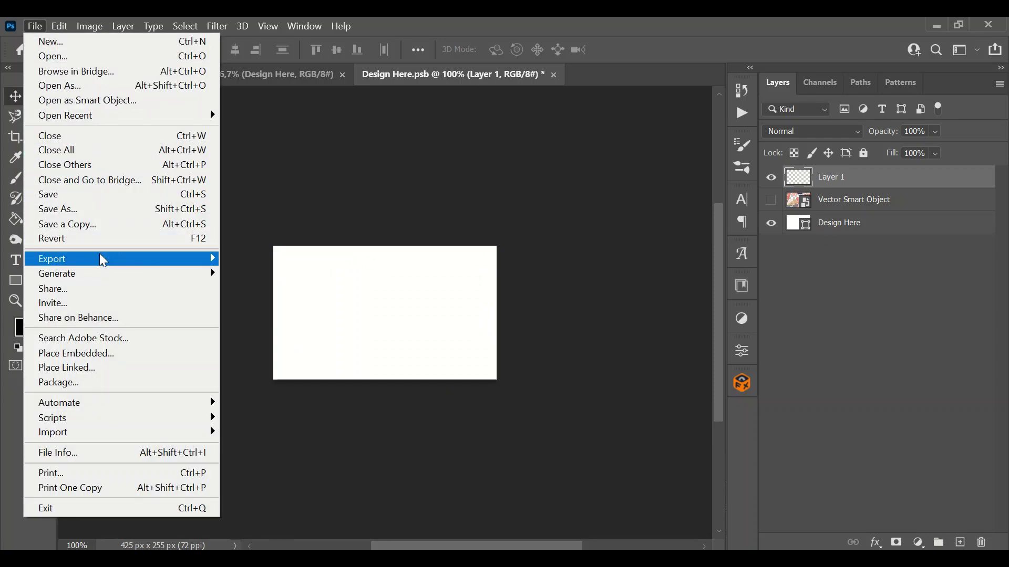
click(93, 354)
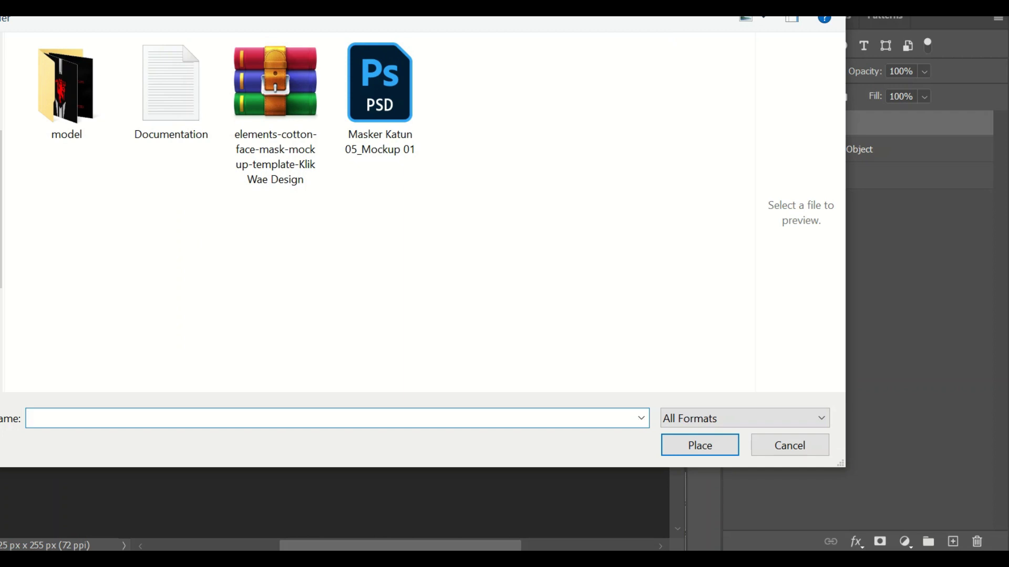
double_click(66, 123)
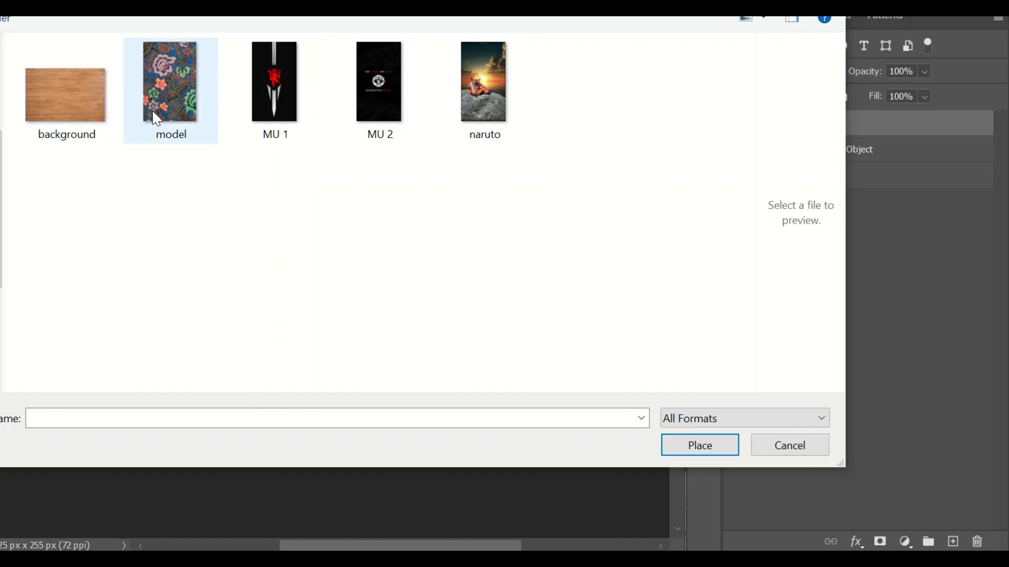
click(178, 87)
click(706, 441)
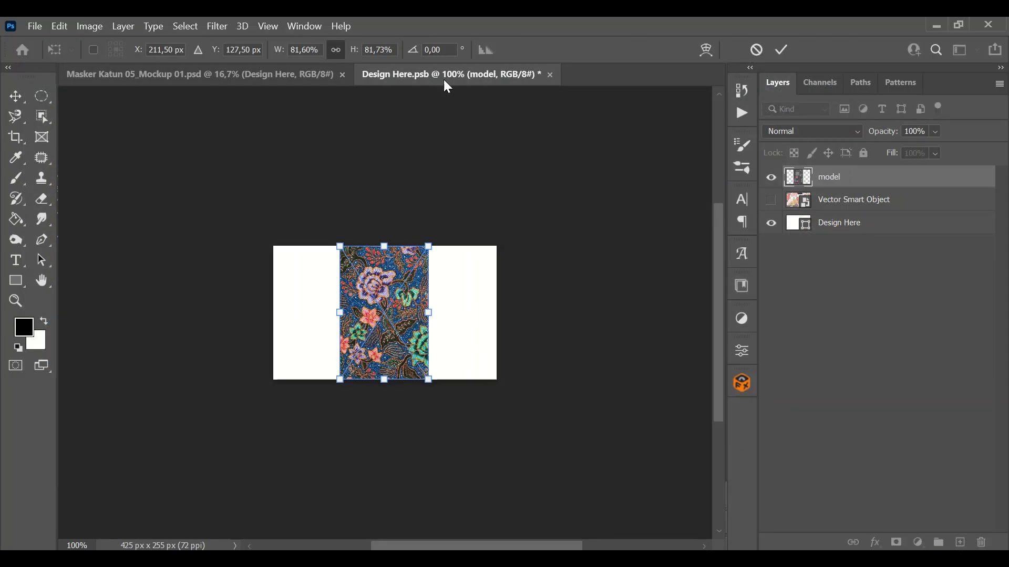
Rotate the placed batik image 90 degrees and scale it to span the full canvas width
click(447, 50)
text(90)
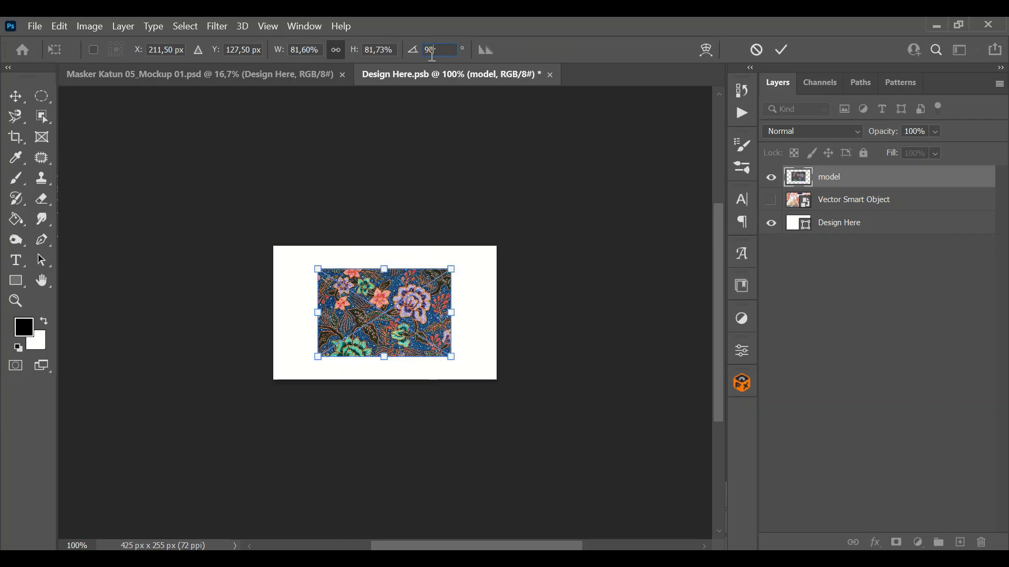
drag(318, 313, 273, 312)
drag(452, 313, 497, 314)
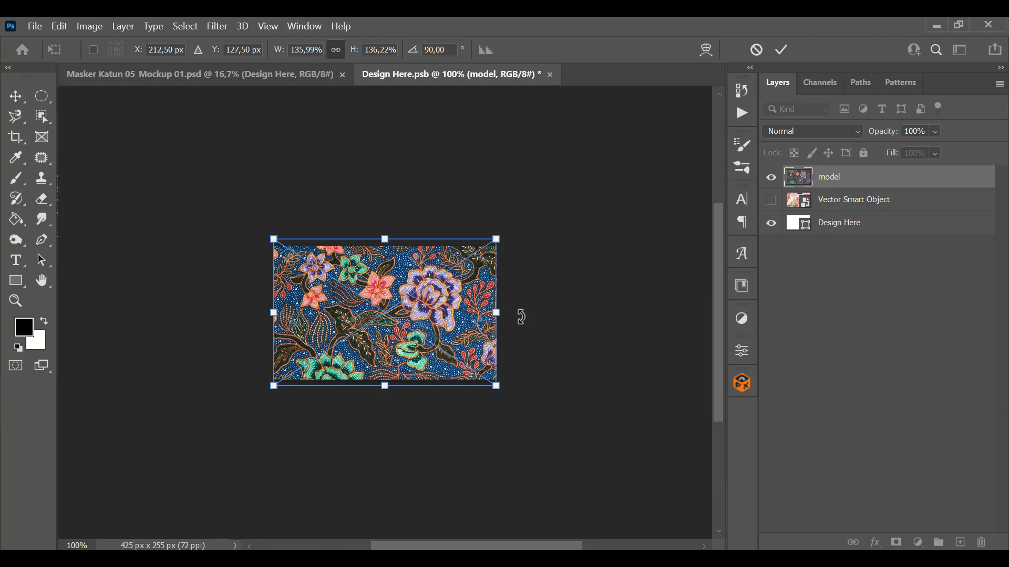
click(780, 53)
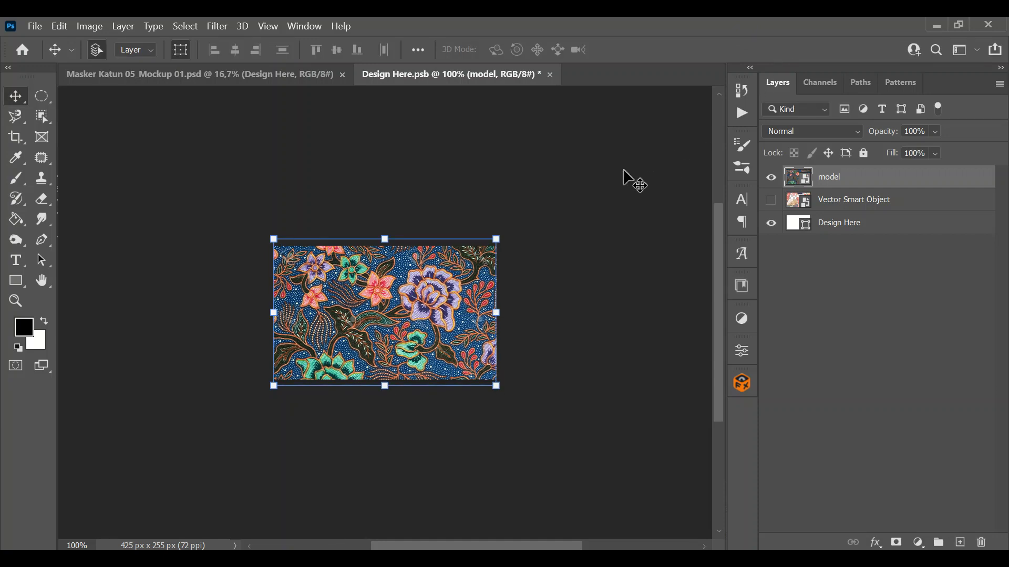
Close the Design Here.psb document and save its changes so the mask mockup updates
click(550, 75)
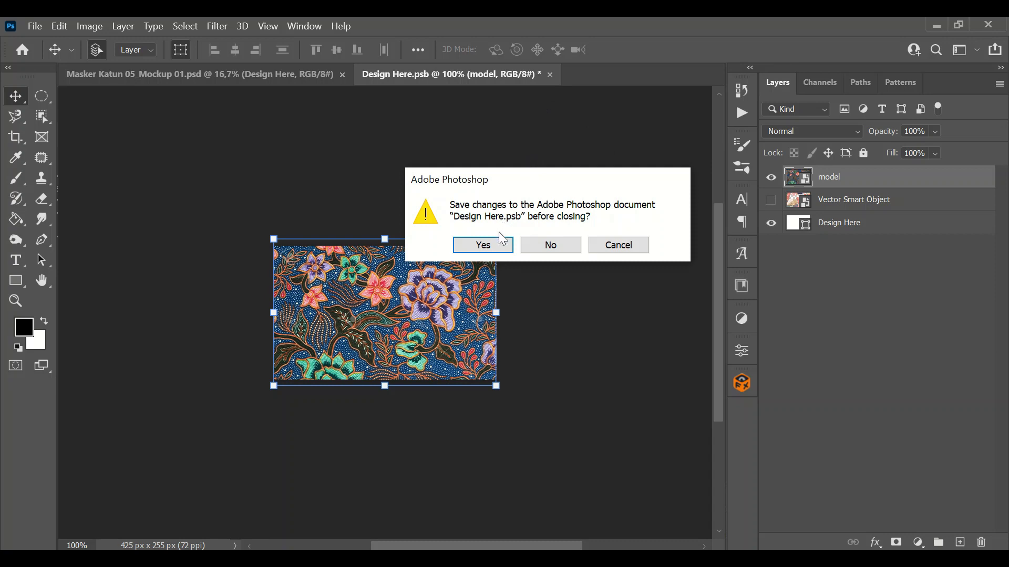
click(496, 245)
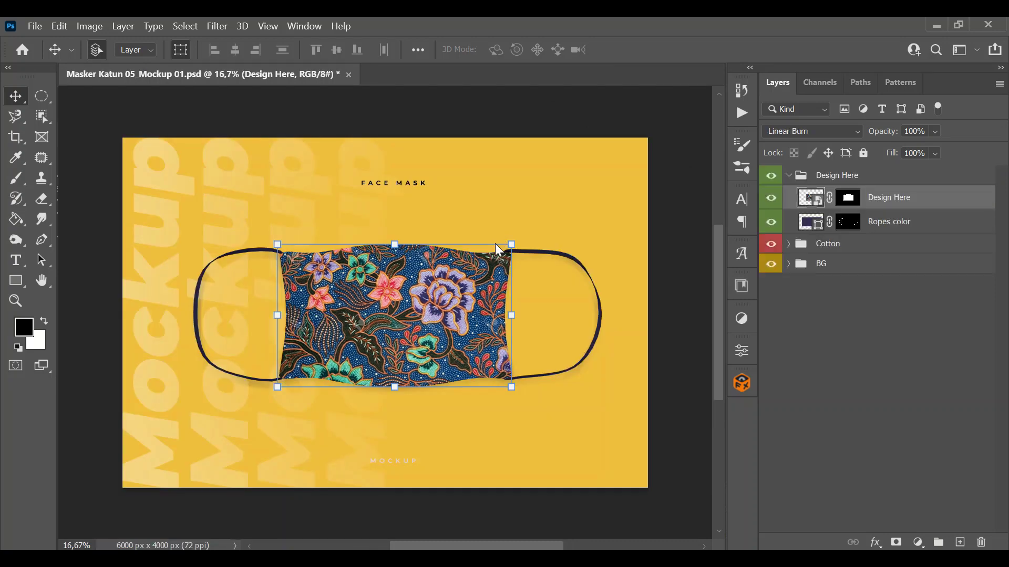
Examine what forms the yellow background by toggling the visibility of Rectangle 1 and of the whole BG group
click(620, 386)
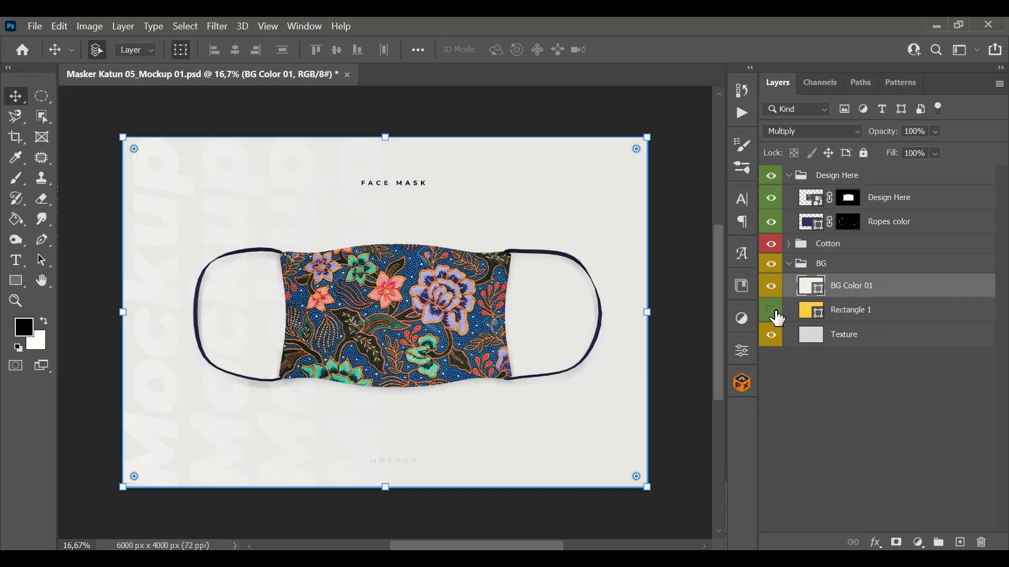
click(775, 312)
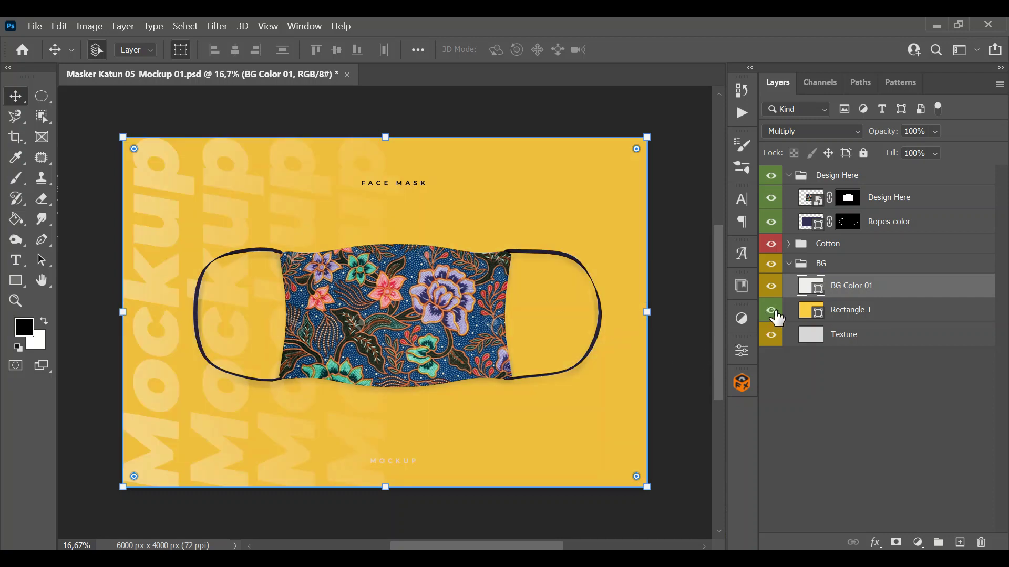
click(794, 264)
click(789, 264)
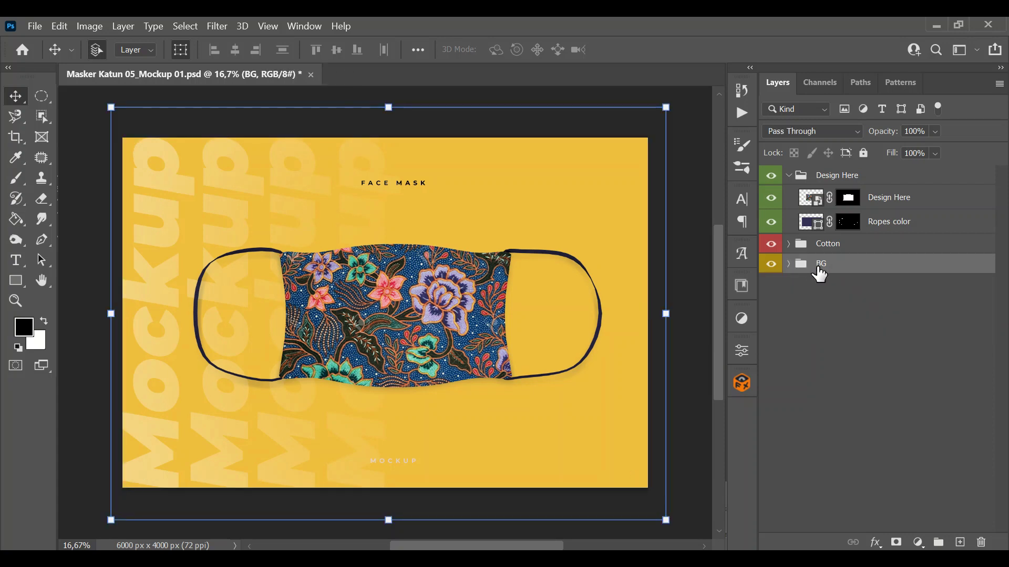
click(771, 267)
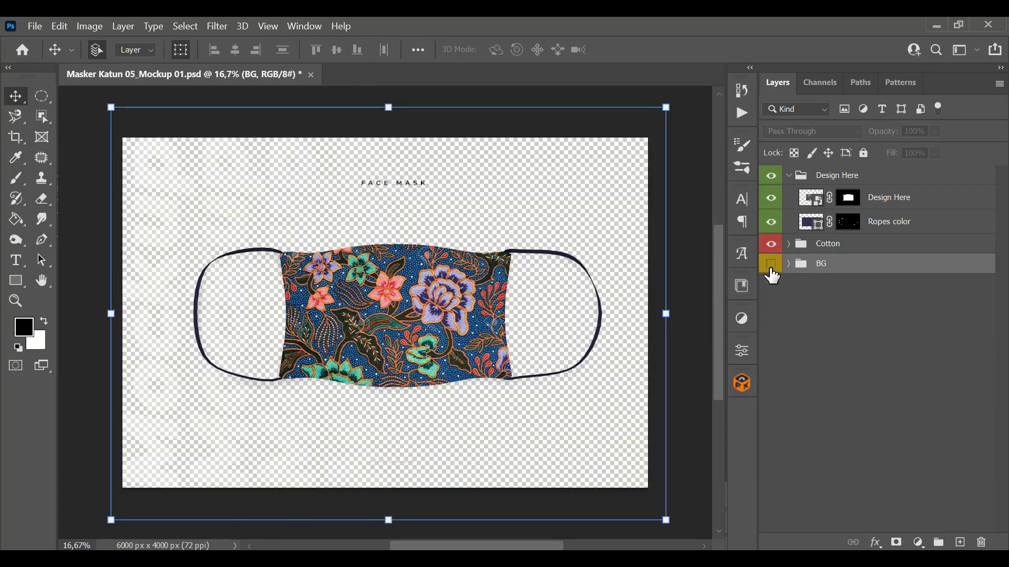
click(772, 265)
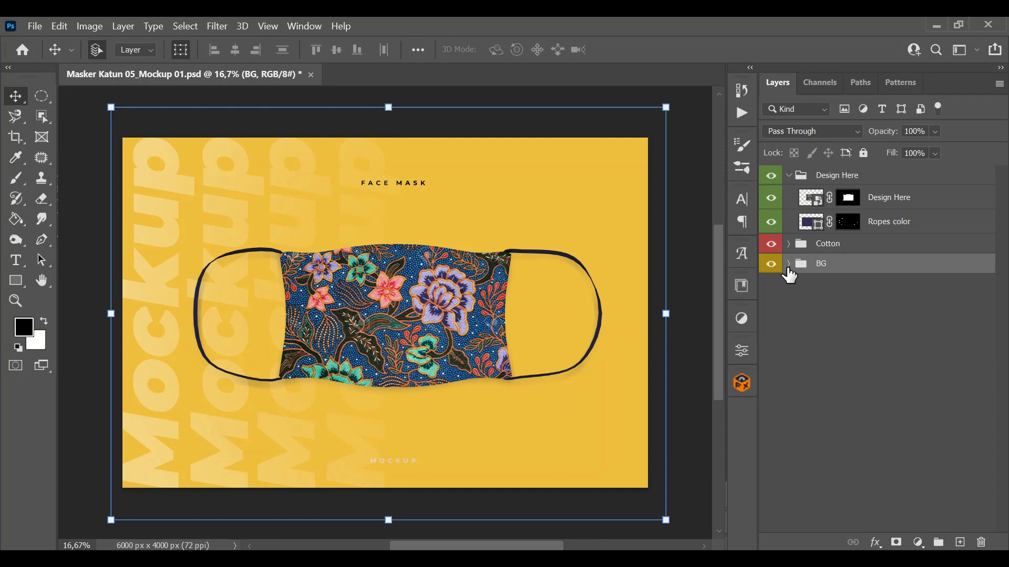
Inspect the BG group's individual layers by hiding and showing them, restore their visibility, and leave no layer selected
click(788, 264)
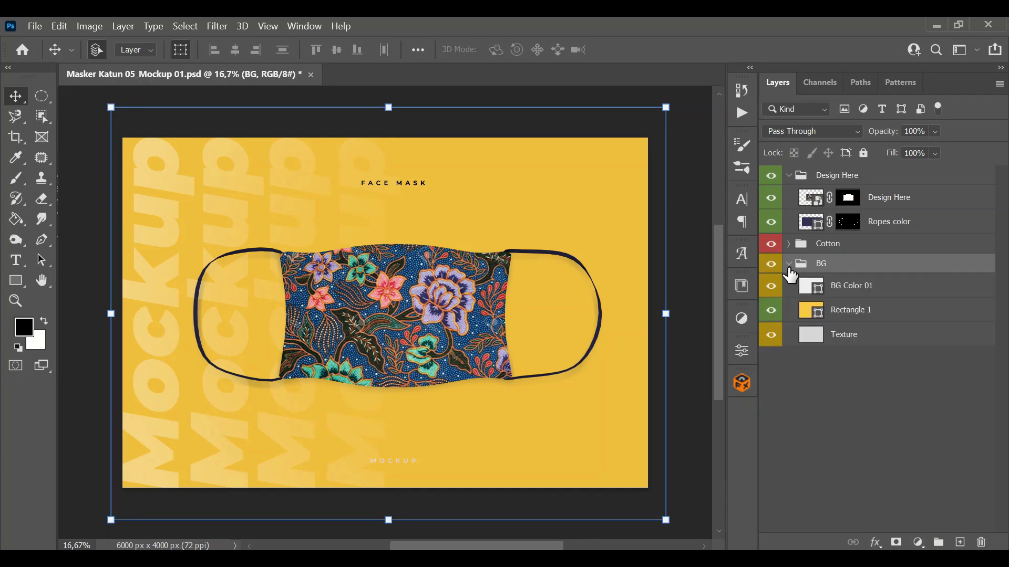
click(771, 286)
click(770, 310)
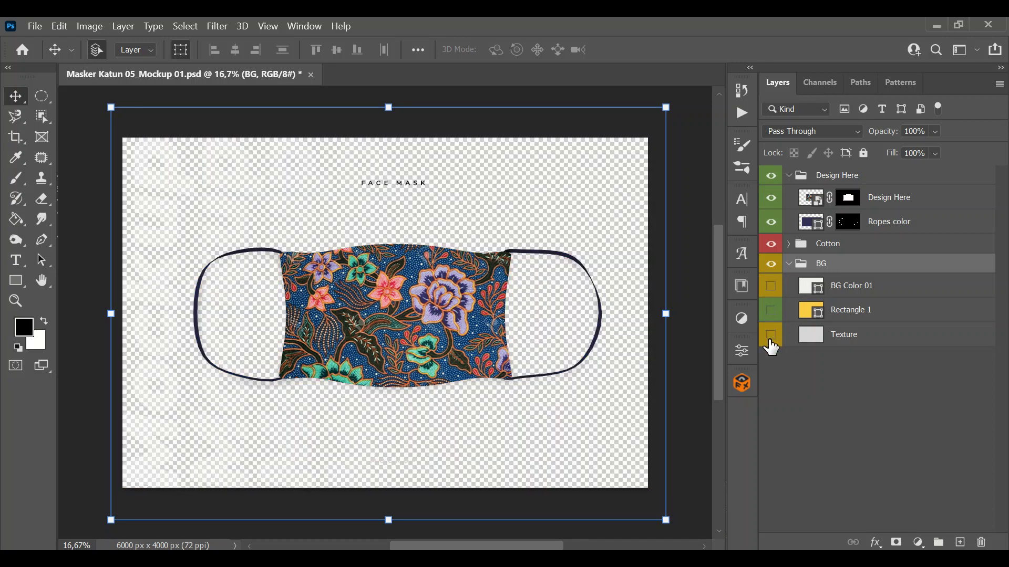
click(771, 310)
click(771, 286)
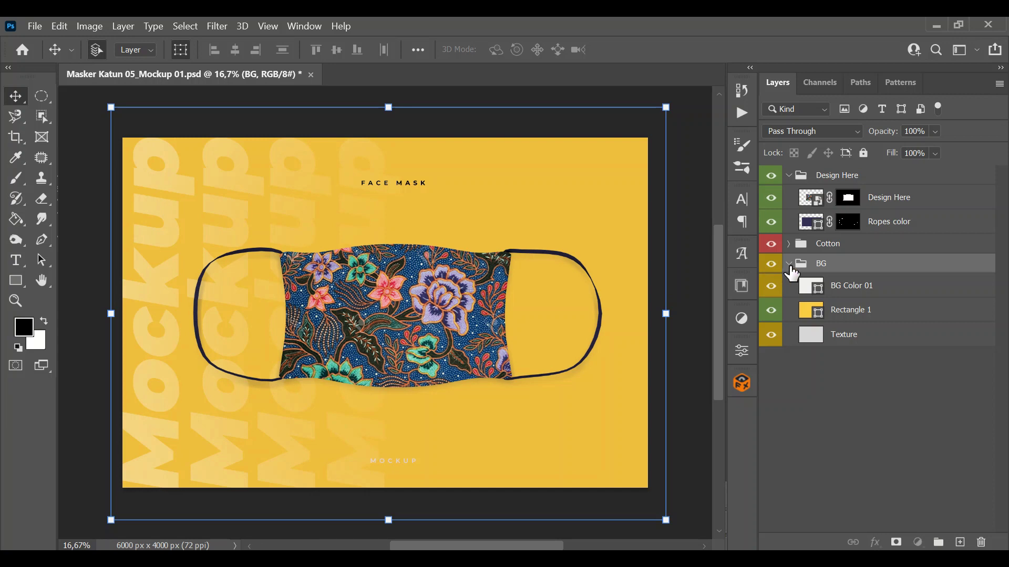
click(788, 263)
click(816, 347)
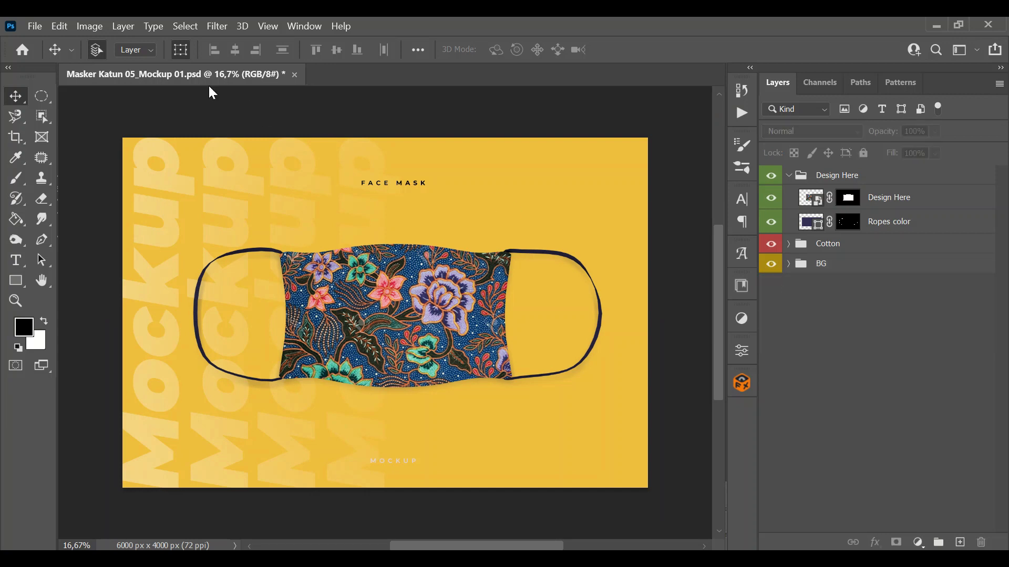
Place the wooden background image as an embedded object and scale it to about 6006 x 4000 px to fill the canvas
click(36, 27)
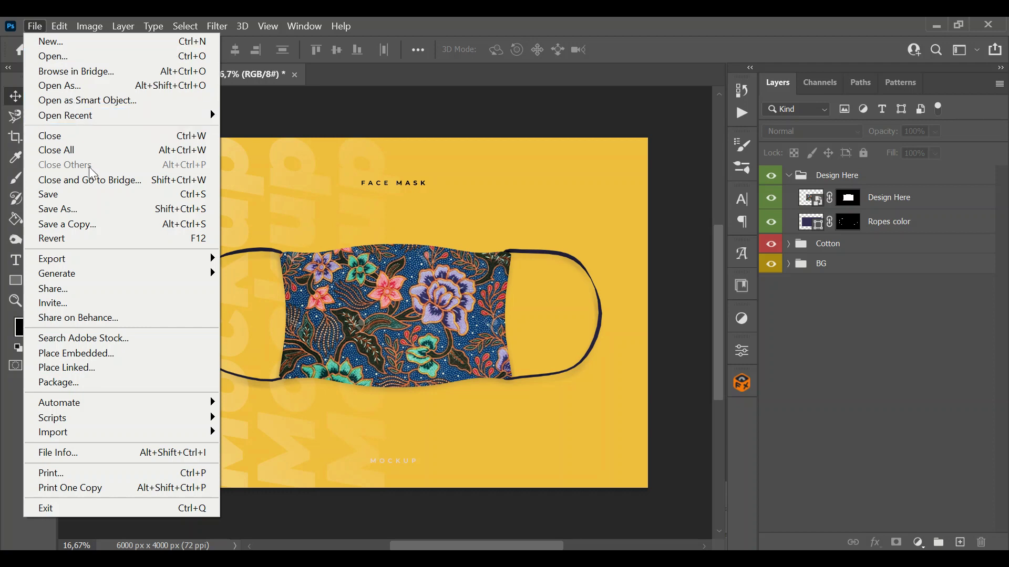
click(129, 355)
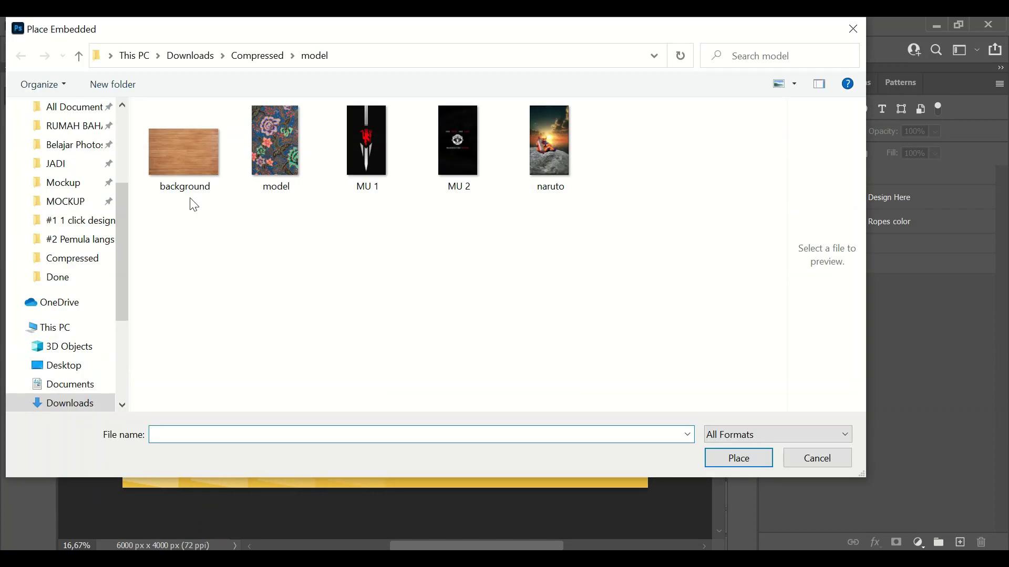
click(184, 166)
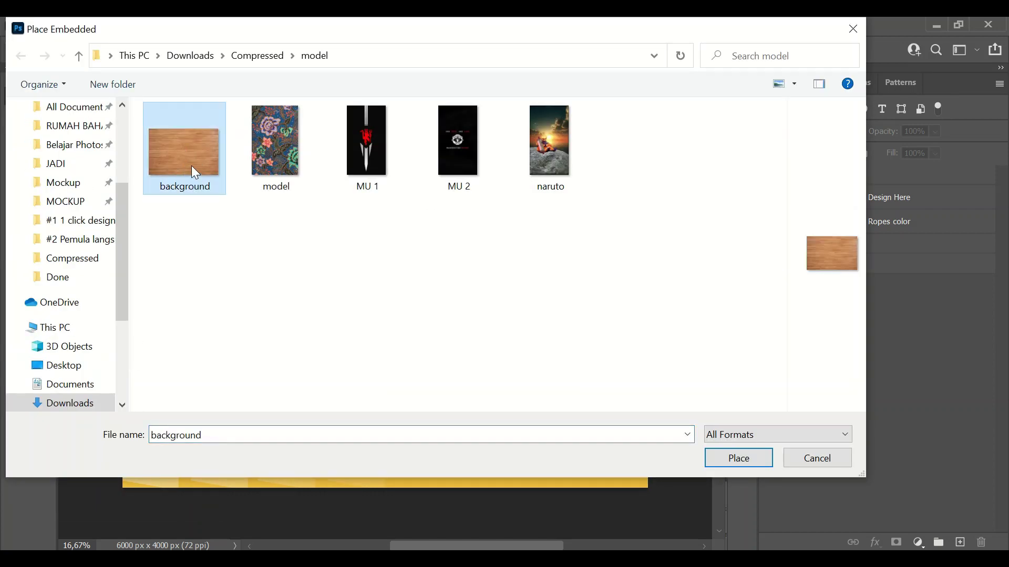
click(734, 457)
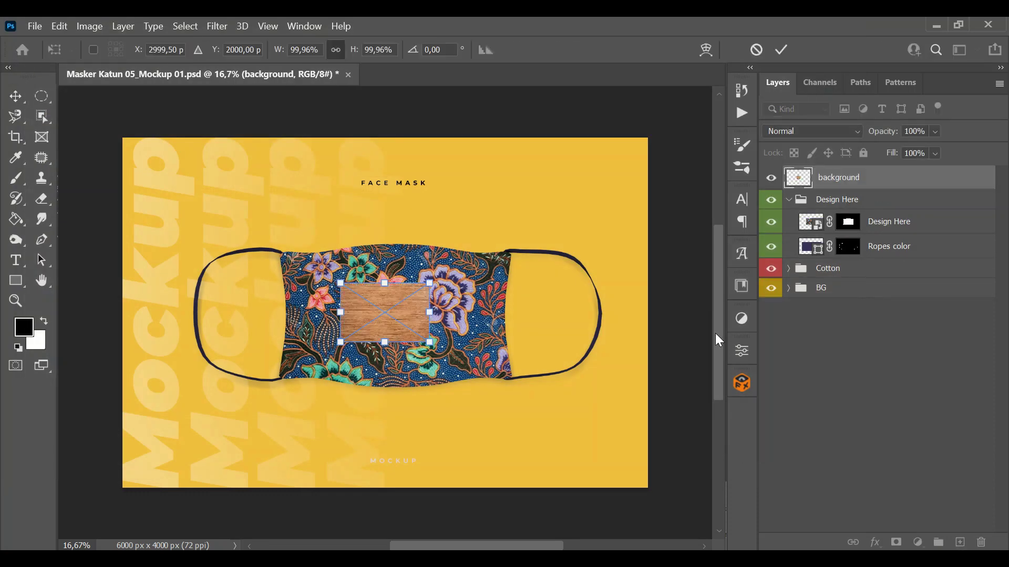
drag(385, 284, 389, 141)
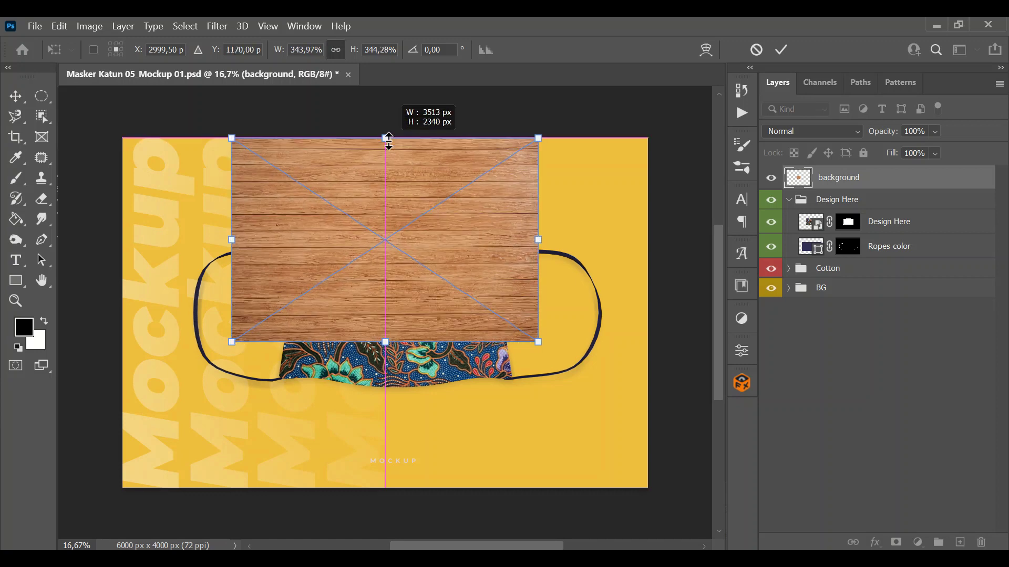
drag(384, 347, 413, 488)
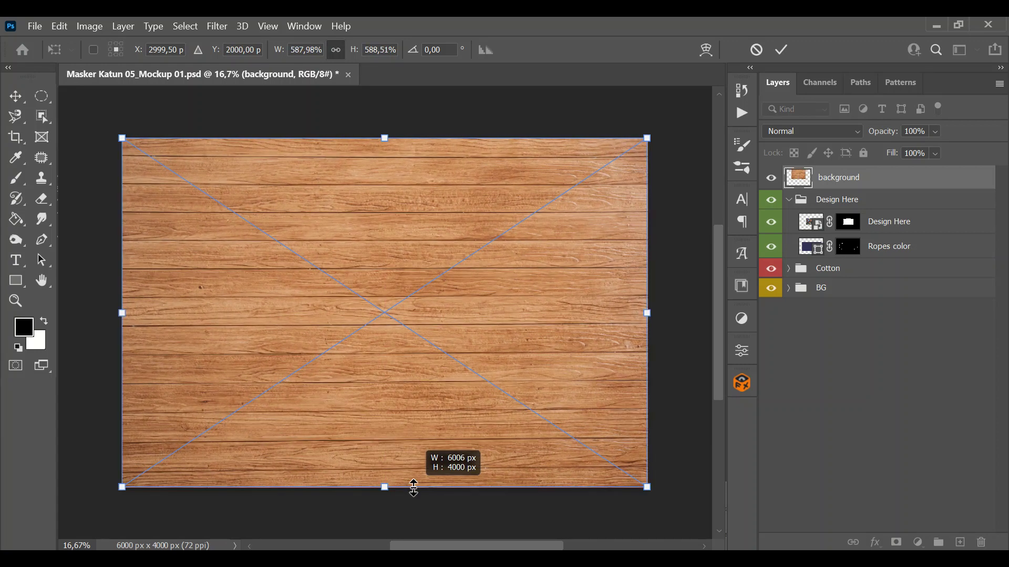
click(783, 50)
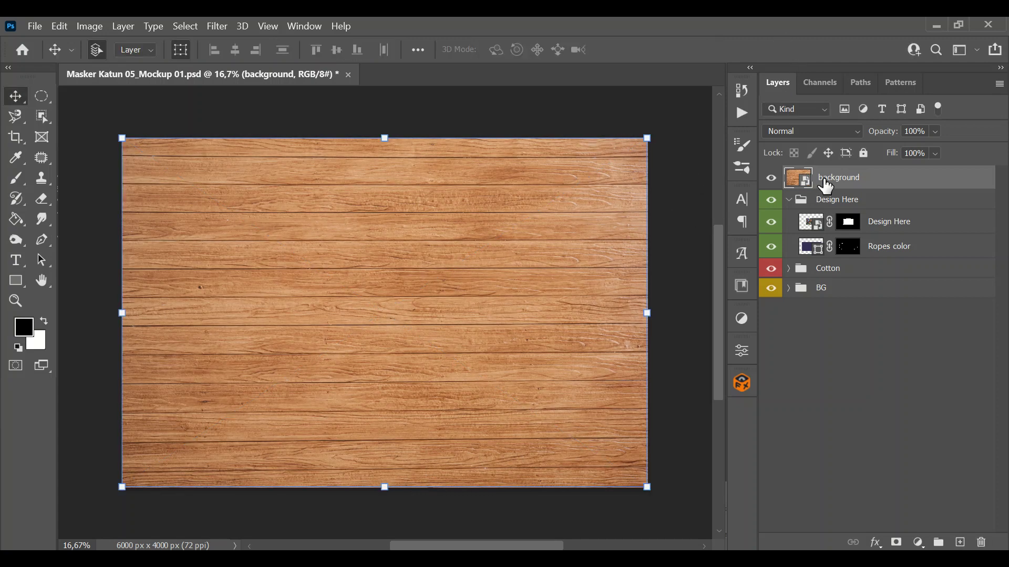
Try to move the wood background layer behind the mask, and check the layer groups by toggling their visibility
drag(830, 186, 840, 278)
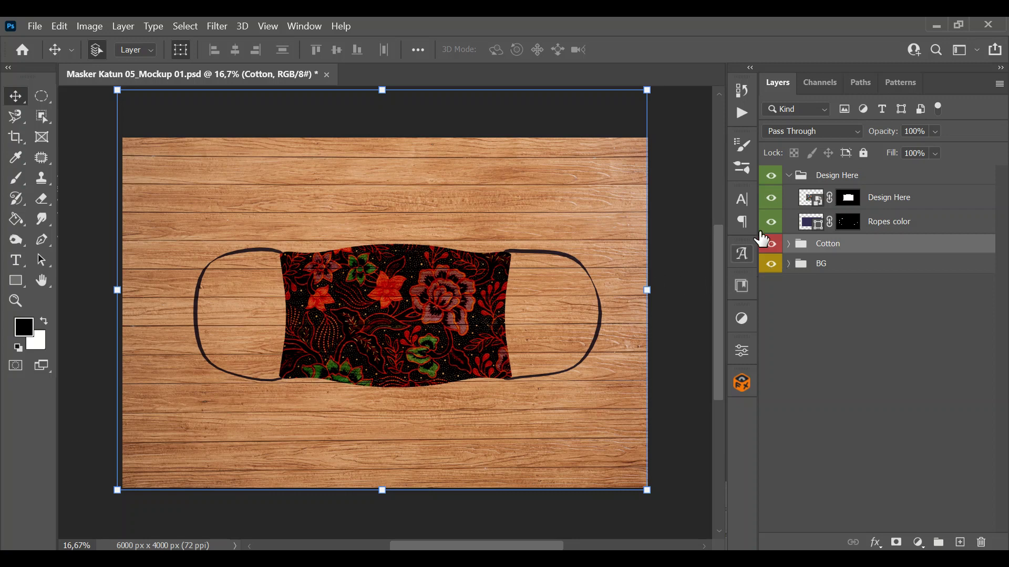
click(770, 244)
click(771, 244)
click(771, 265)
click(771, 178)
click(771, 177)
Move the wood background layer out of the Cotton group and into the BG group, above its yellow background layers
click(788, 244)
drag(823, 270, 856, 420)
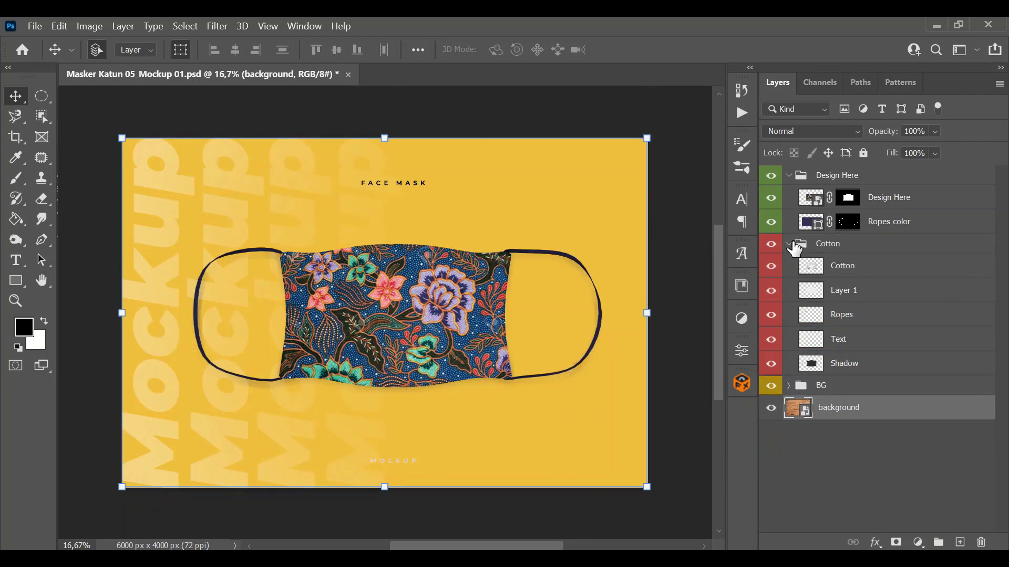
click(788, 244)
drag(826, 279, 827, 265)
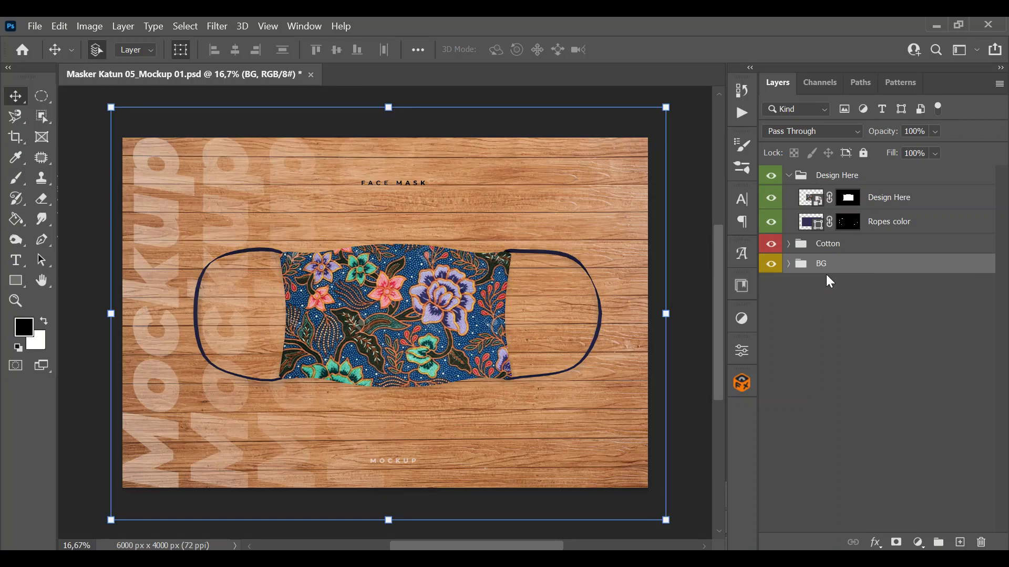
Move the wood background layer out of the BG group, place it directly below the Cotton group, and hide the BG group
click(788, 263)
drag(837, 289, 841, 263)
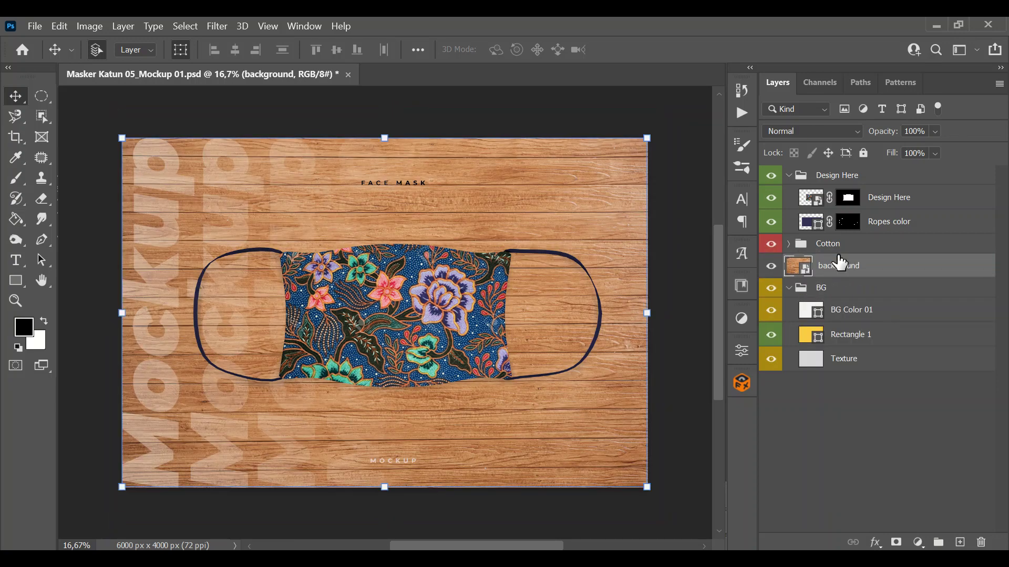
click(789, 288)
click(771, 289)
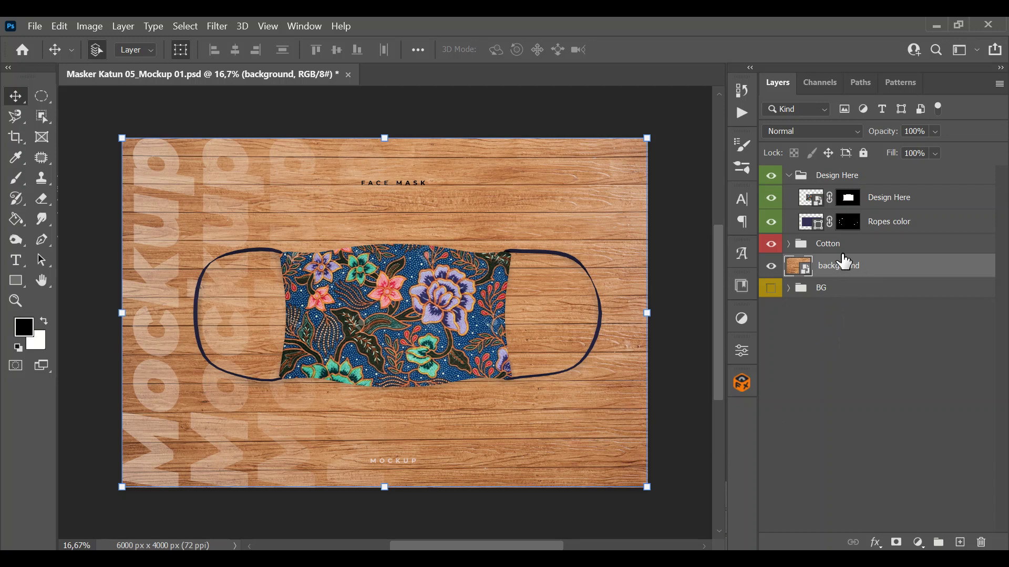
Find the mockup lettering by checking the layer groups, hide the Text layer in the Cotton group, and leave no layer selected
click(772, 175)
click(771, 175)
click(771, 245)
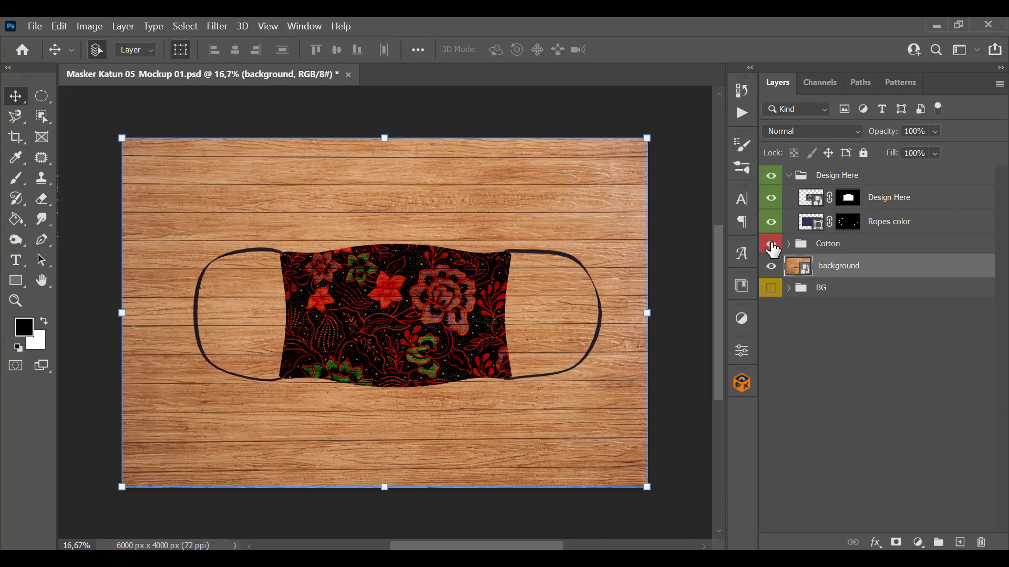
click(771, 245)
click(790, 246)
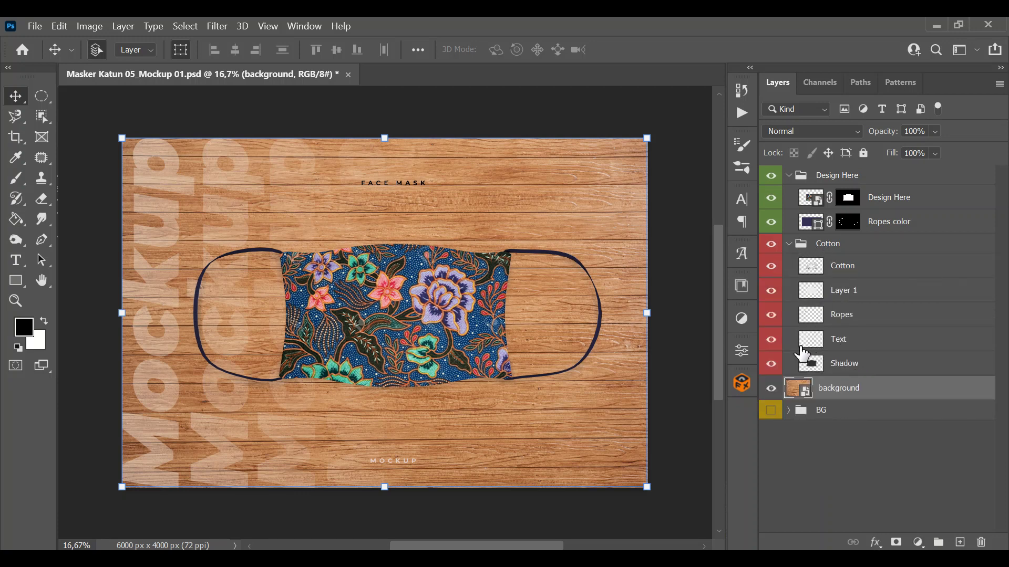
click(772, 340)
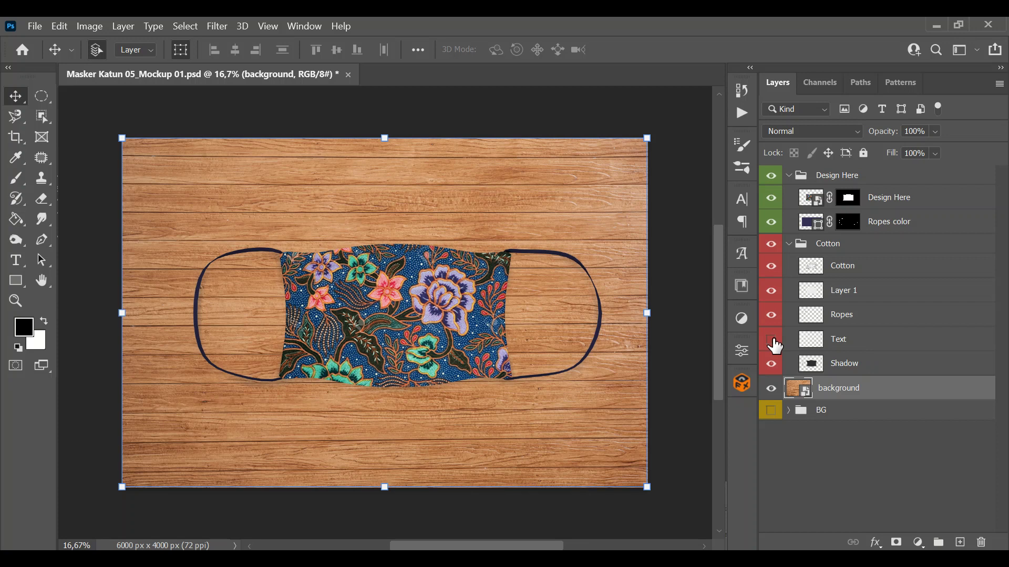
click(683, 229)
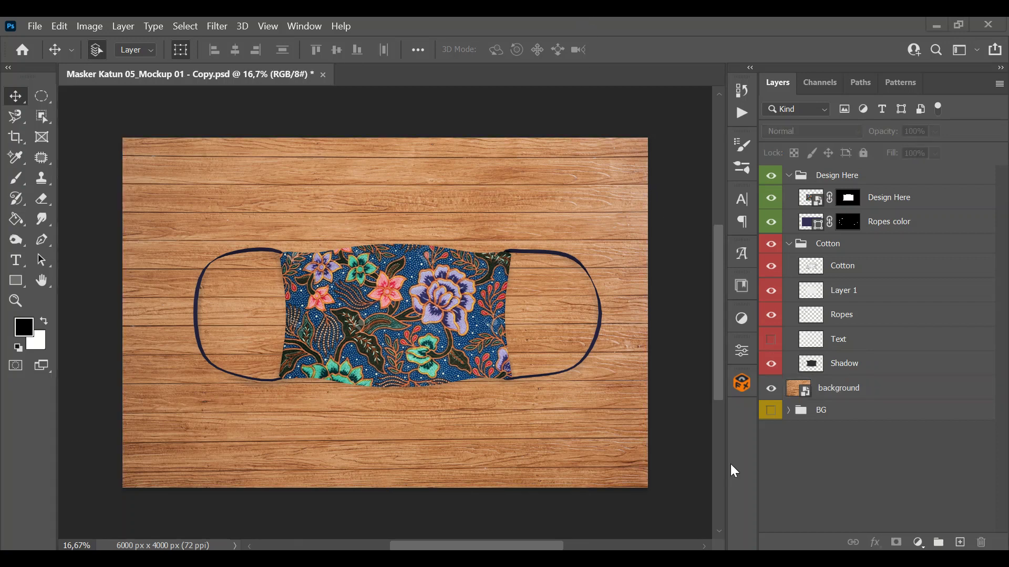
Open the Design Here smart object's contents, add an empty layer above the batik image, and hide the model layer
click(820, 201)
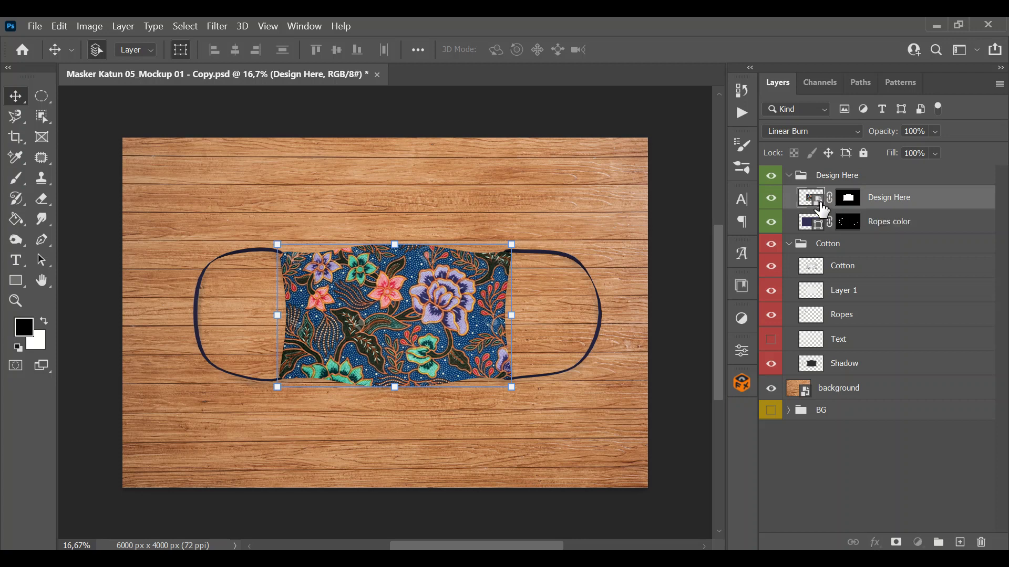
double_click(822, 210)
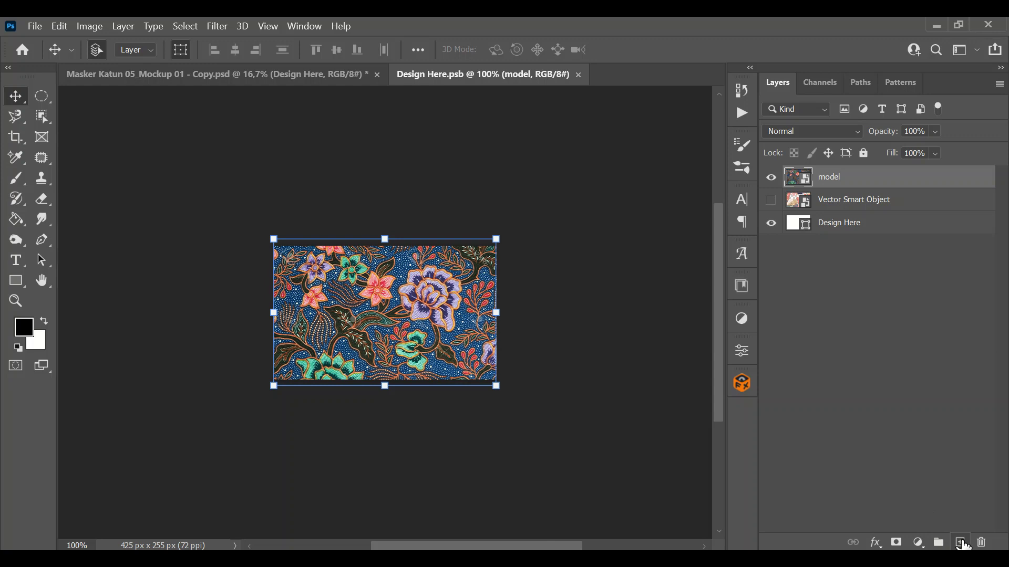
click(960, 542)
click(772, 203)
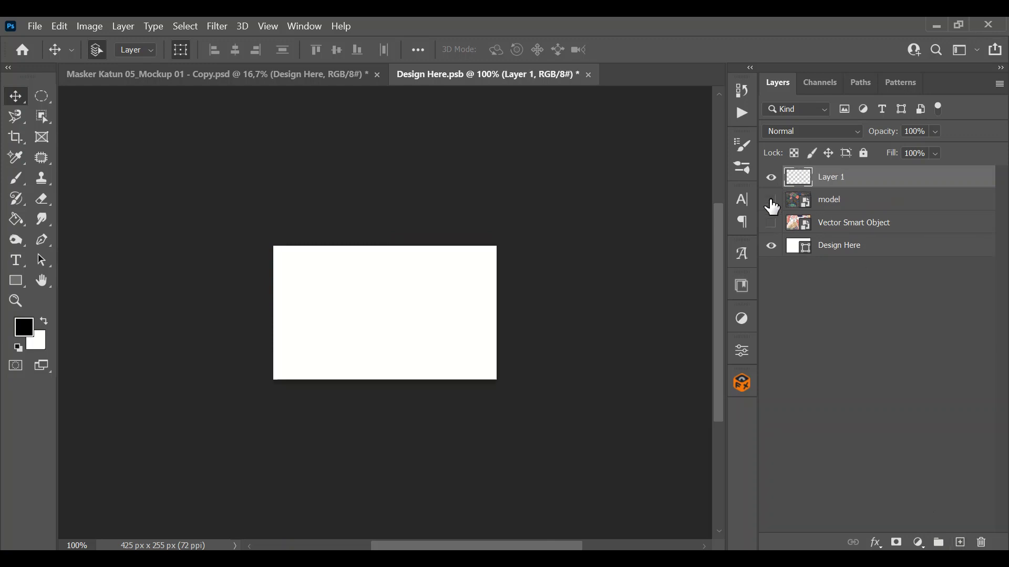
Place the naruto image as an embedded object and scale it to about 79% so it spans the full canvas width
click(34, 26)
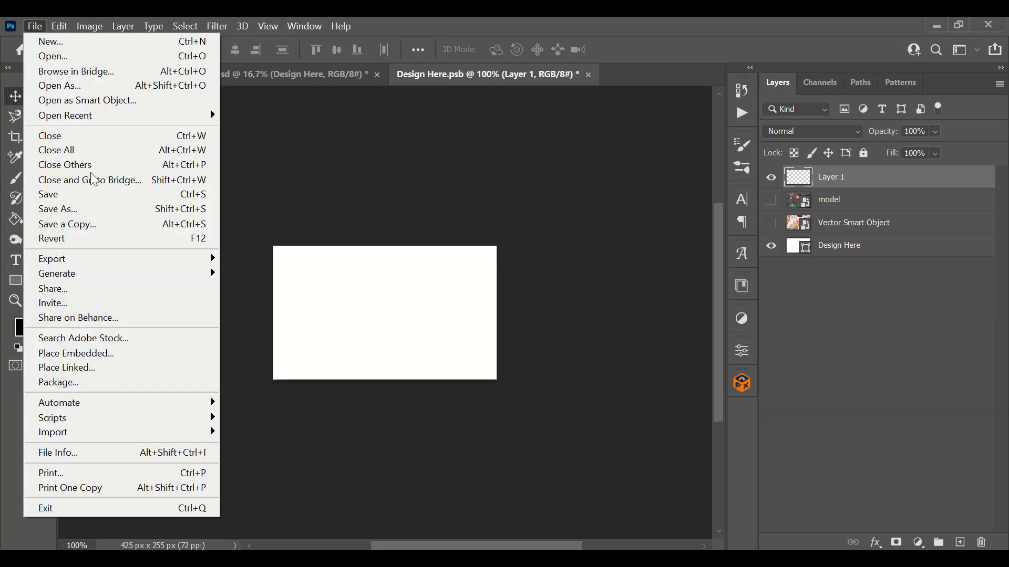
click(80, 354)
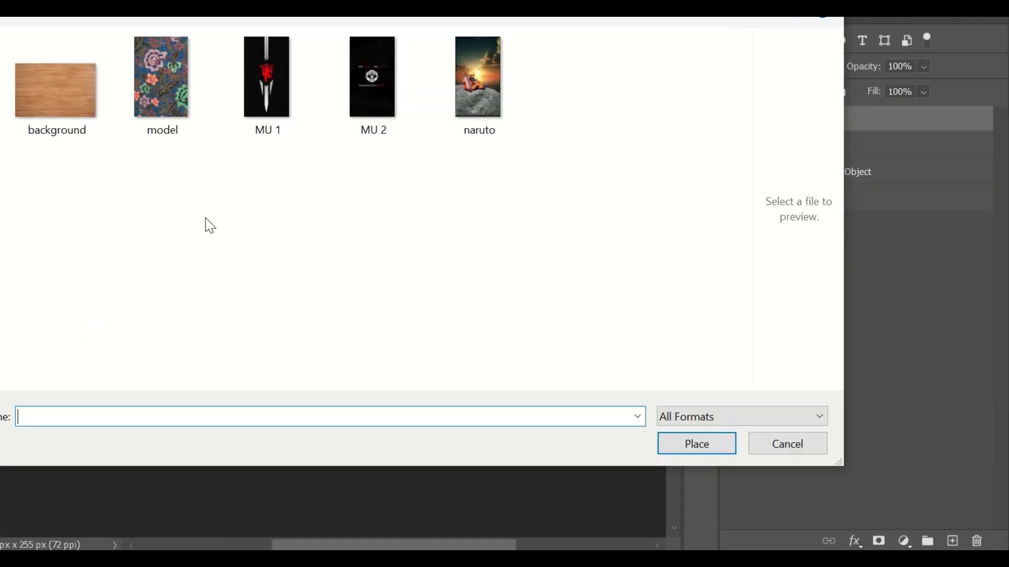
click(501, 102)
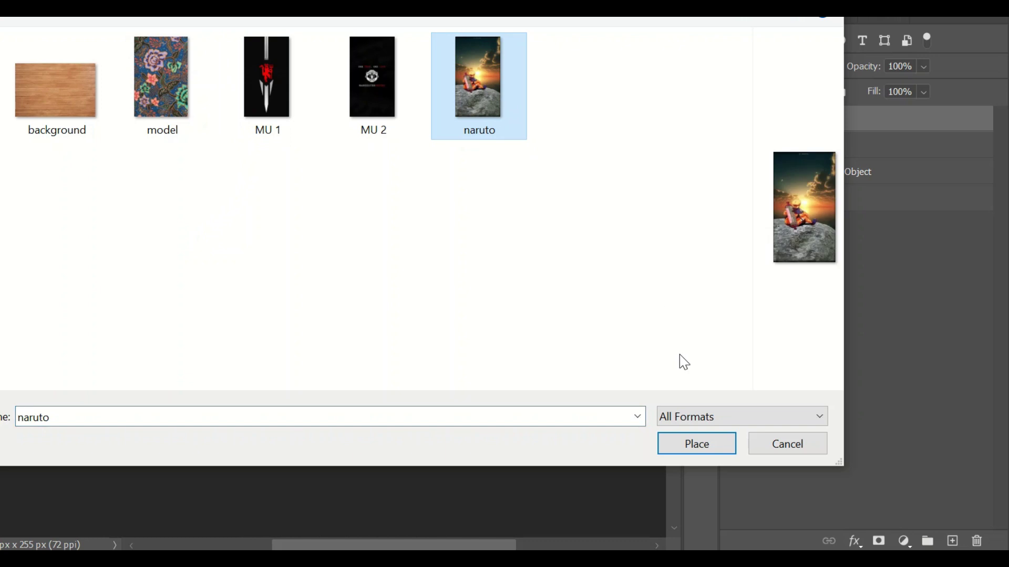
click(697, 449)
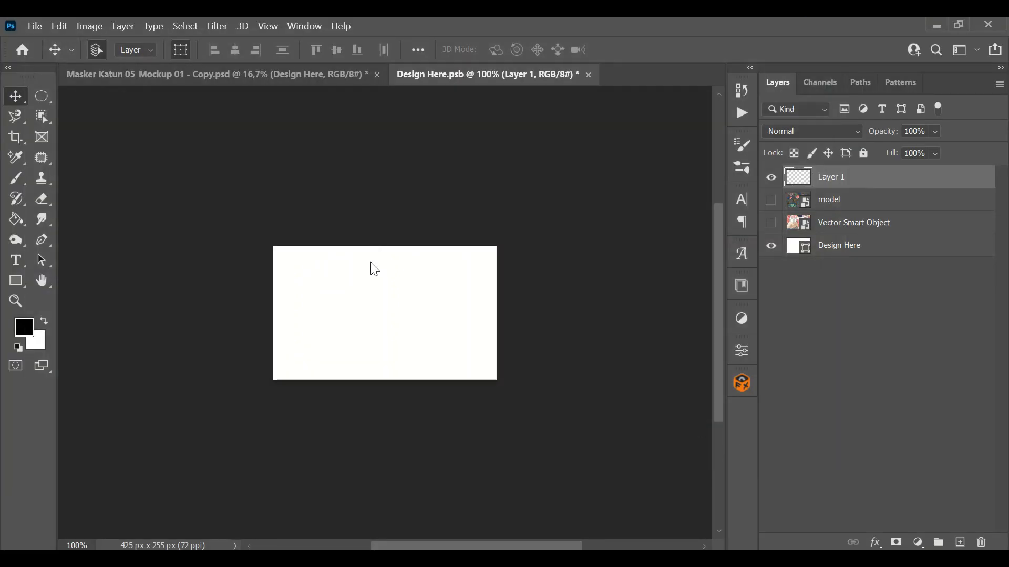
drag(345, 313, 274, 316)
drag(422, 313, 497, 315)
mouse_move(395, 337)
mouse_down()
mouse_move(372, 338)
mouse_move(399, 335)
mouse_up()
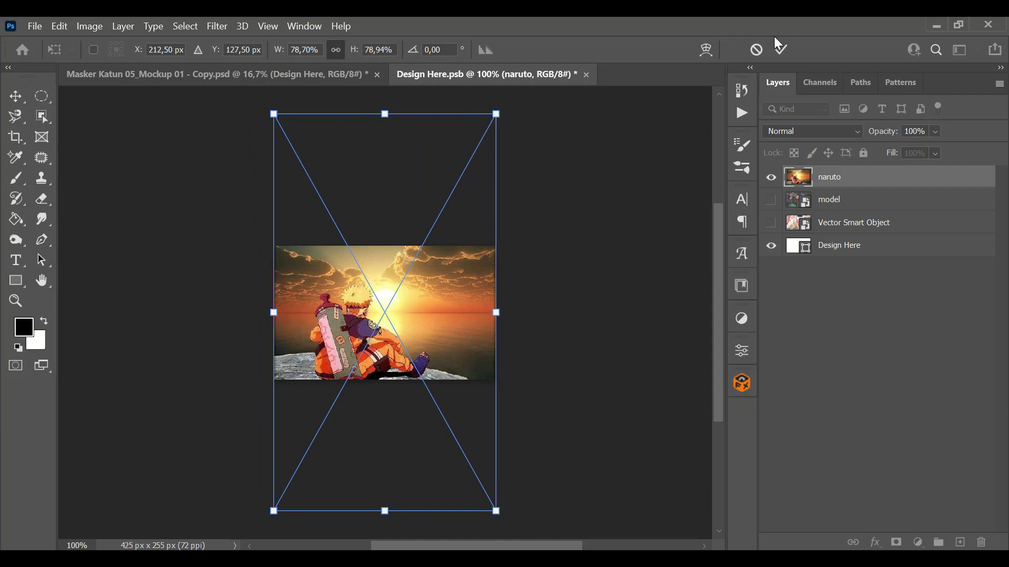
click(781, 49)
Save and close the Design Here smart object to update the mask, and select the wood background layer
click(586, 75)
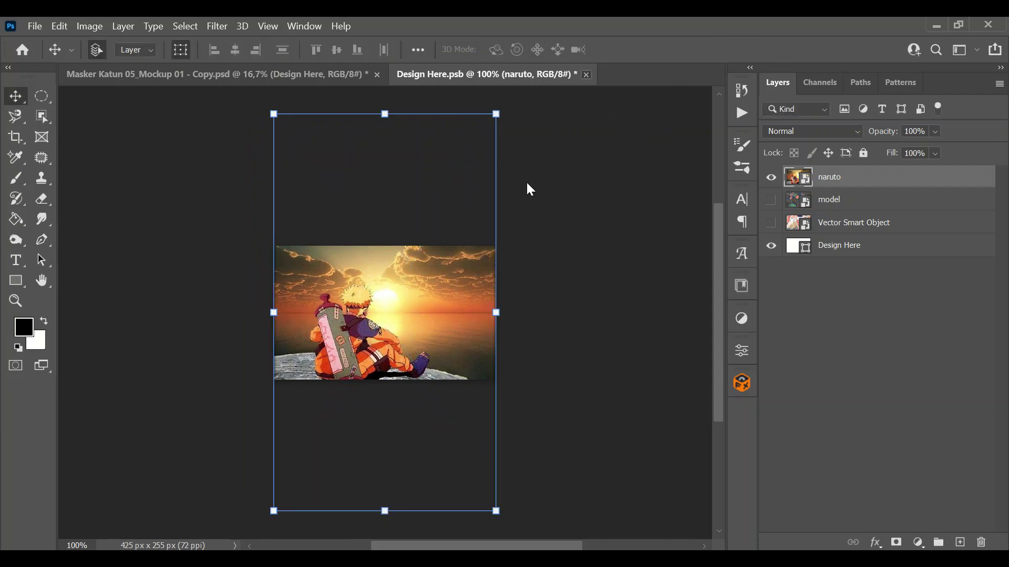
click(481, 245)
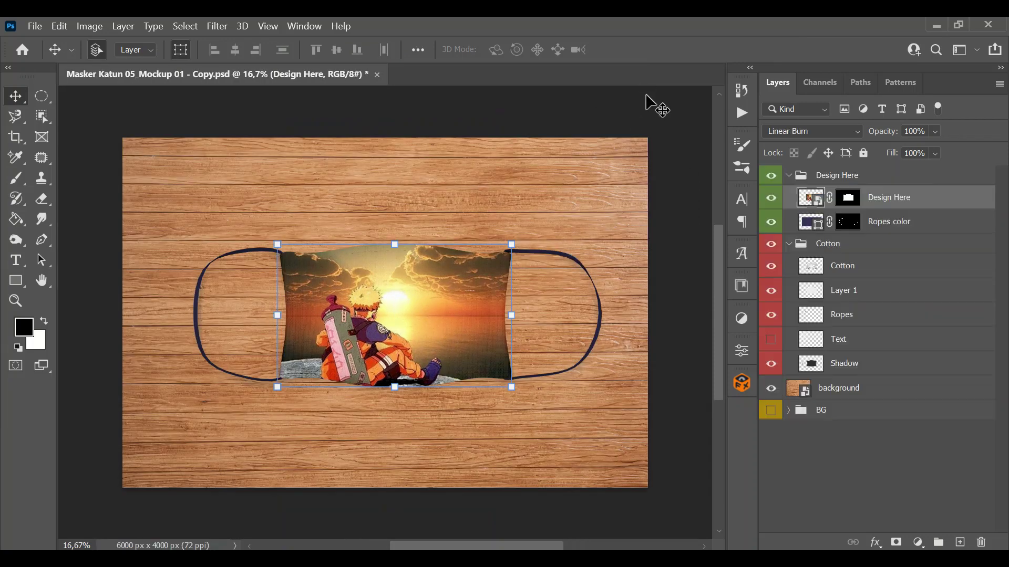
click(472, 177)
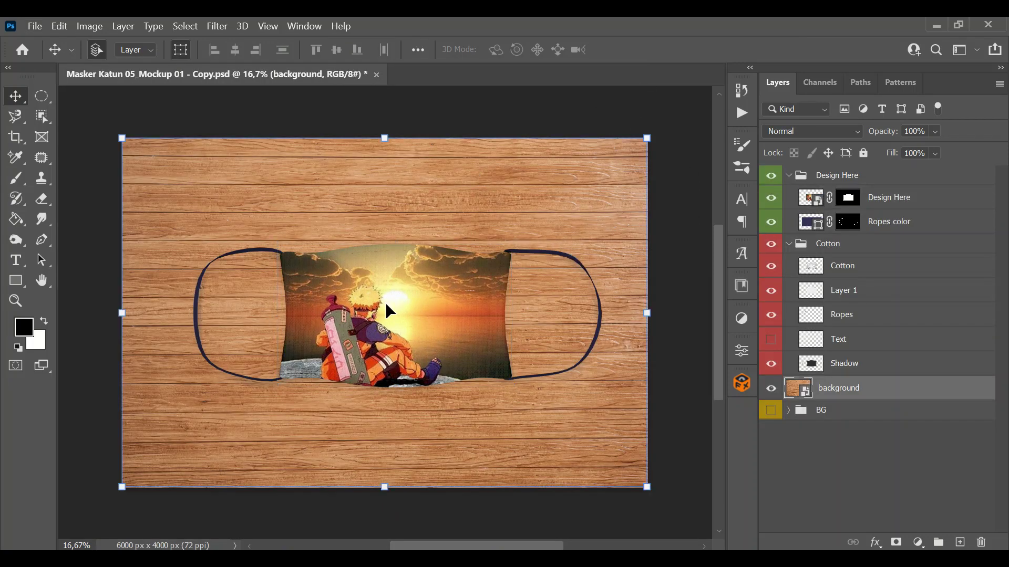
Examine the updated mask print and its fabric texture up close and at full view
click(15, 300)
click(289, 47)
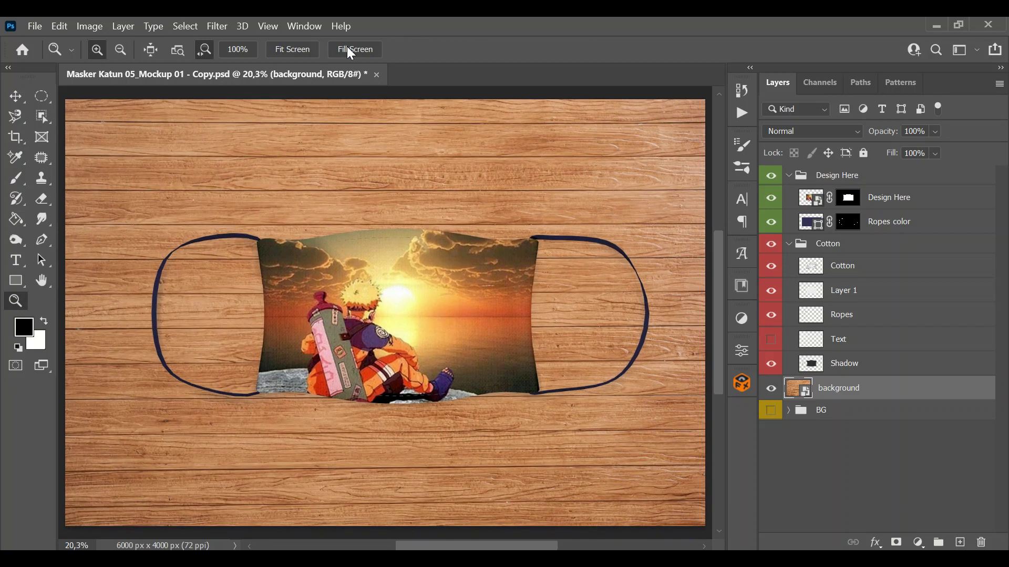
click(347, 47)
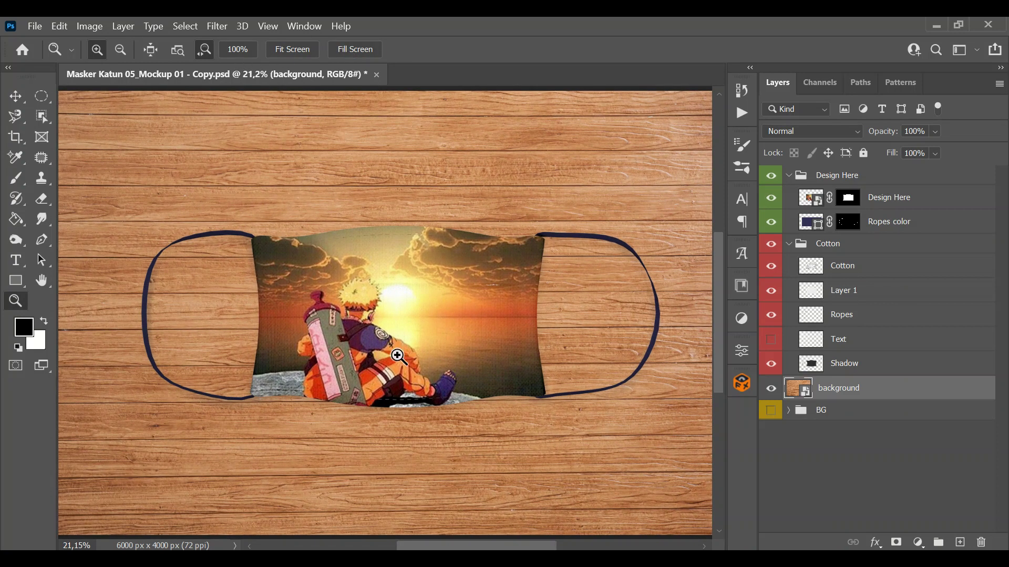
scroll(400, 357, up, 3)
scroll(399, 356, up, 4)
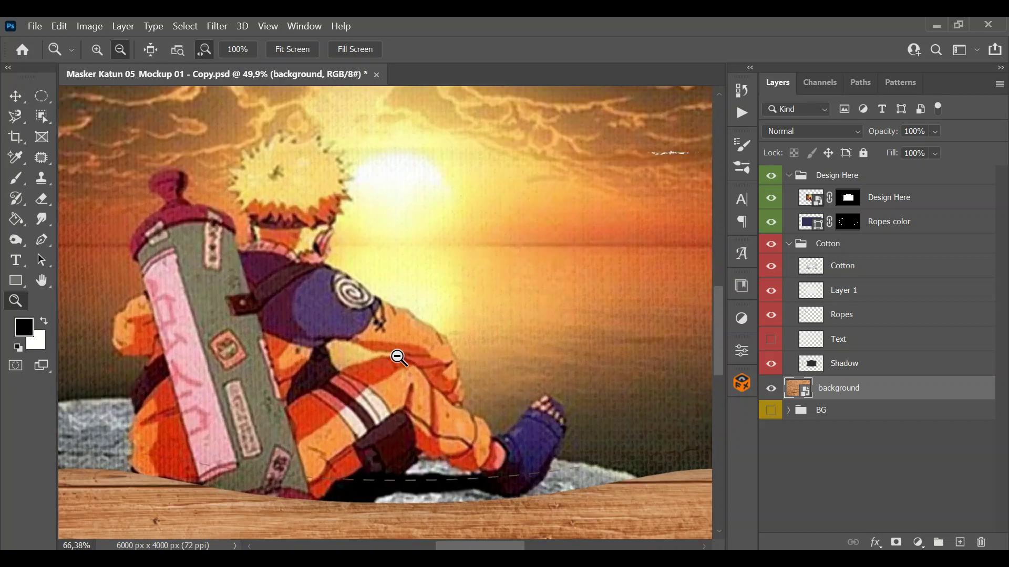
drag(246, 313, 414, 336)
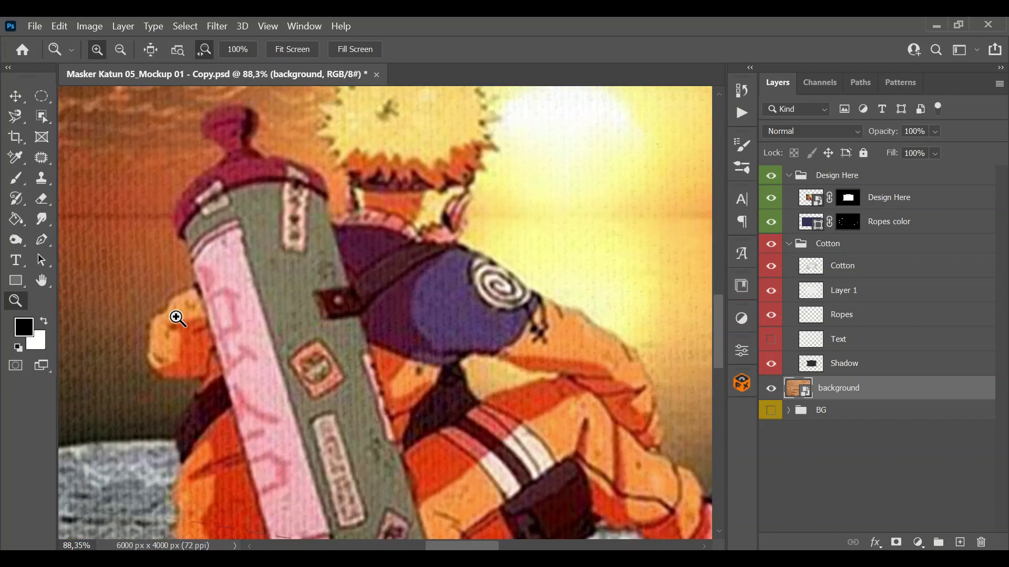
scroll(384, 361, down, 4)
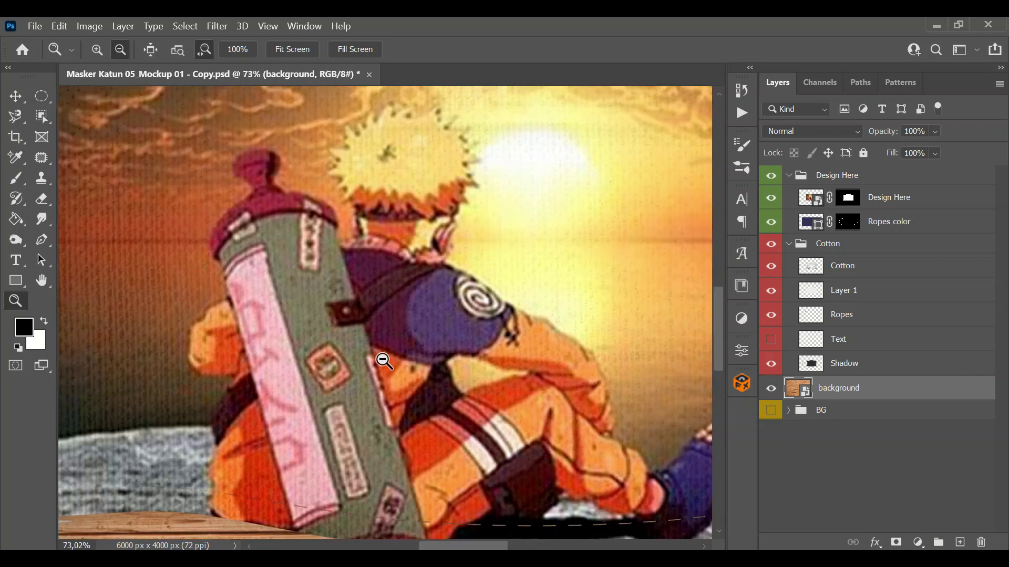
scroll(497, 369, down, 4)
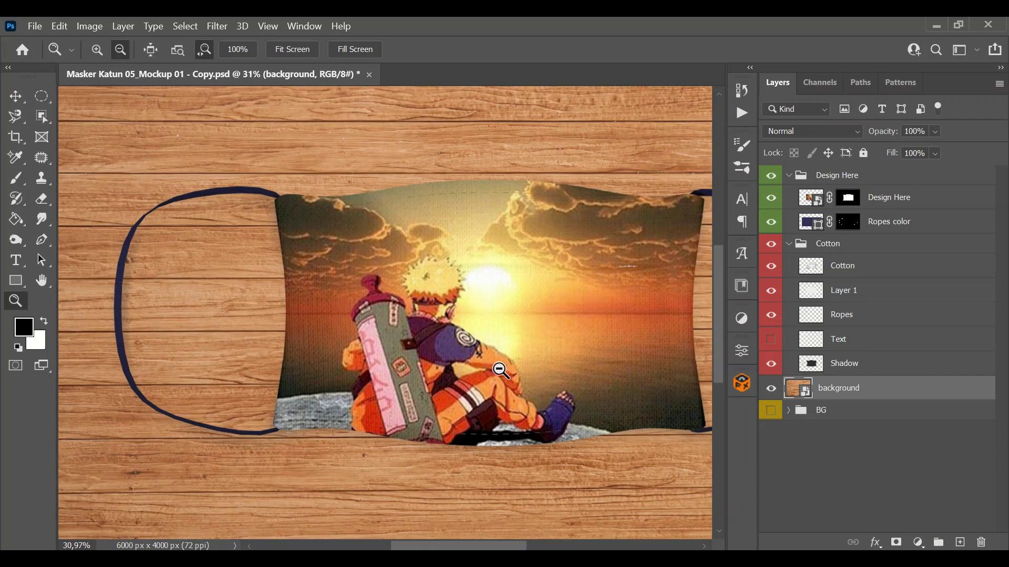
drag(564, 392, 479, 388)
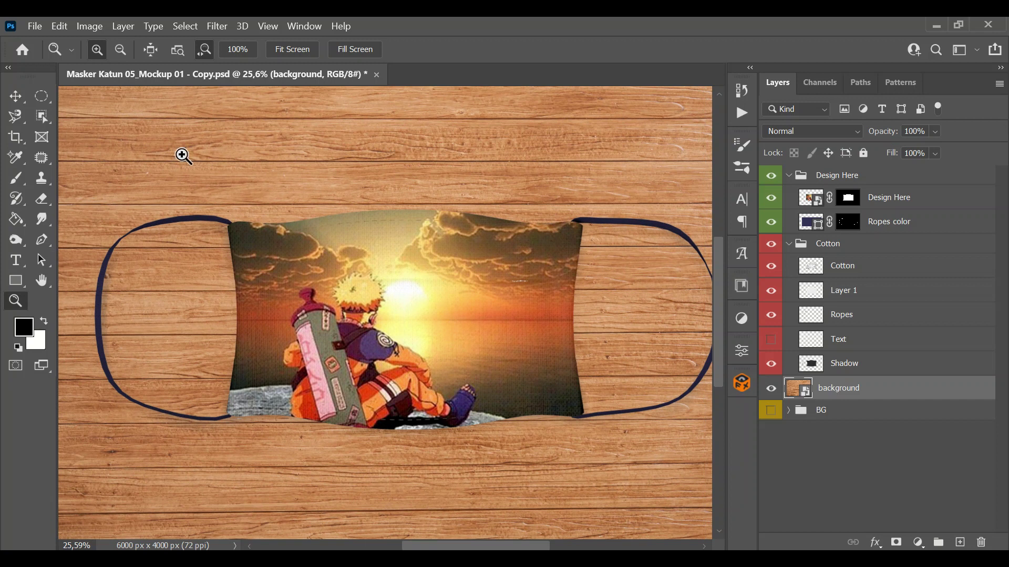
Reopen the Design Here smart object's contents, add an empty layer on top, and hide the naruto layer
double_click(818, 205)
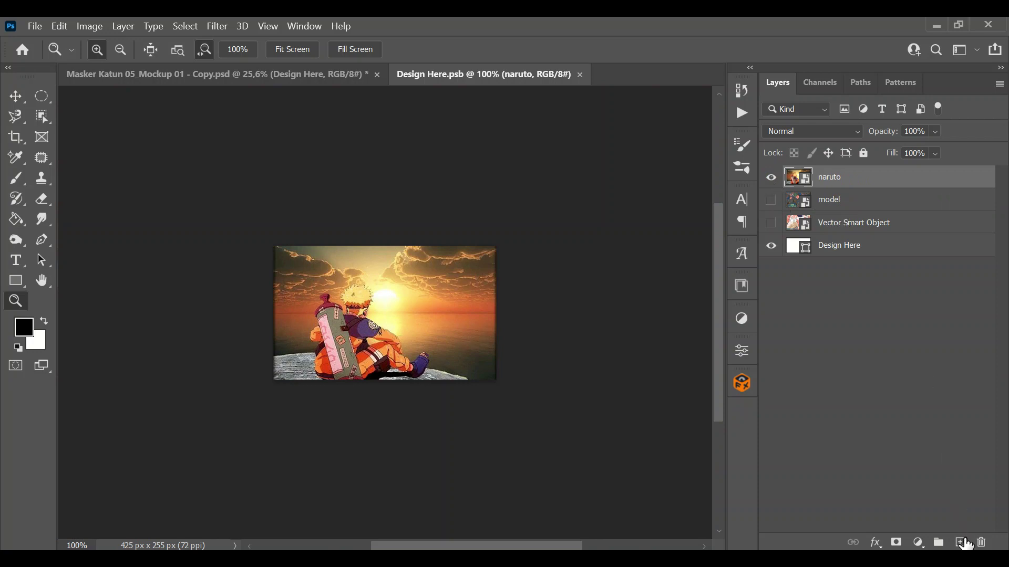
click(960, 542)
click(771, 201)
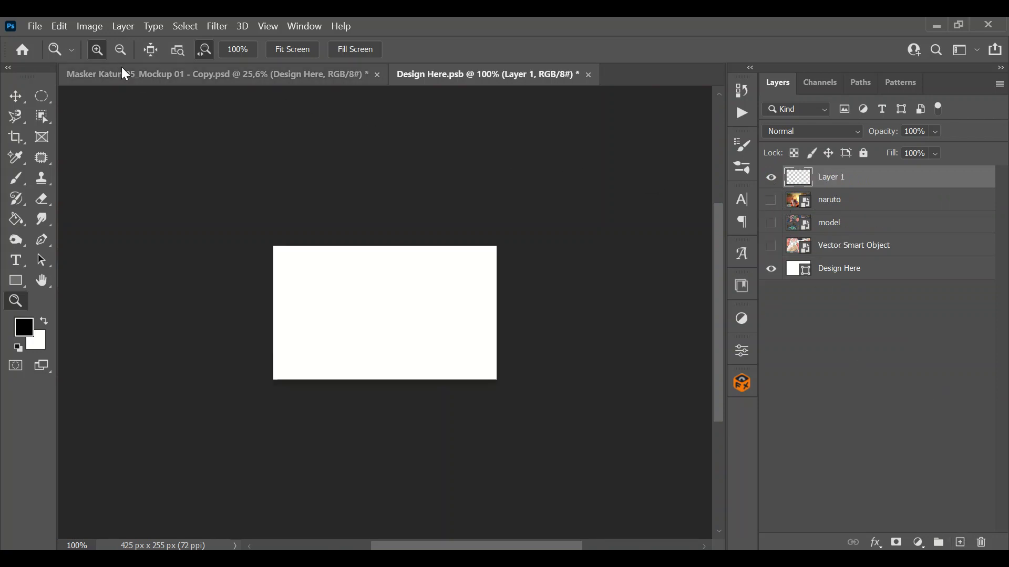
Place the MU 1 image as an embedded object and align it with the canvas's left edge
click(30, 33)
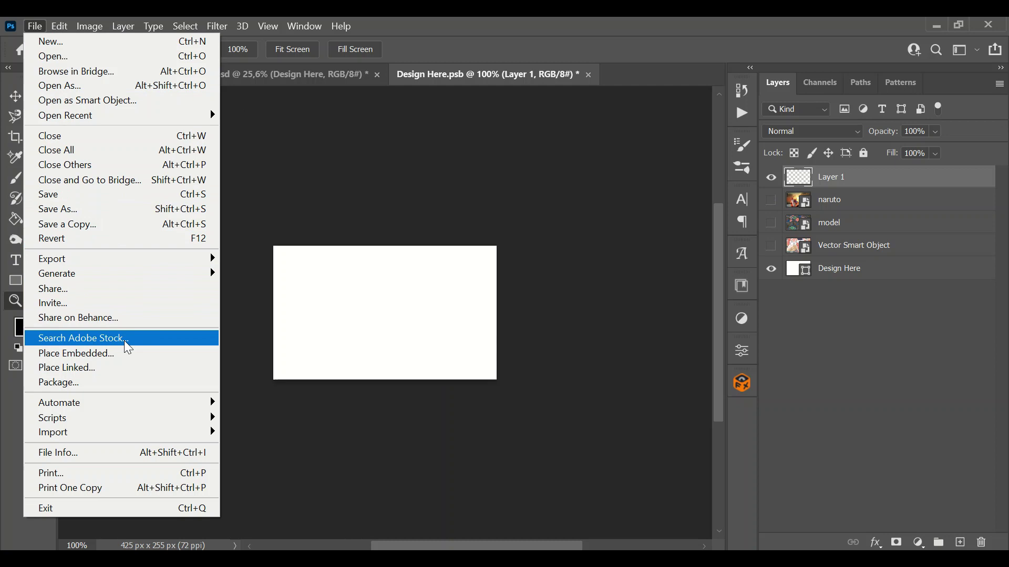
click(142, 357)
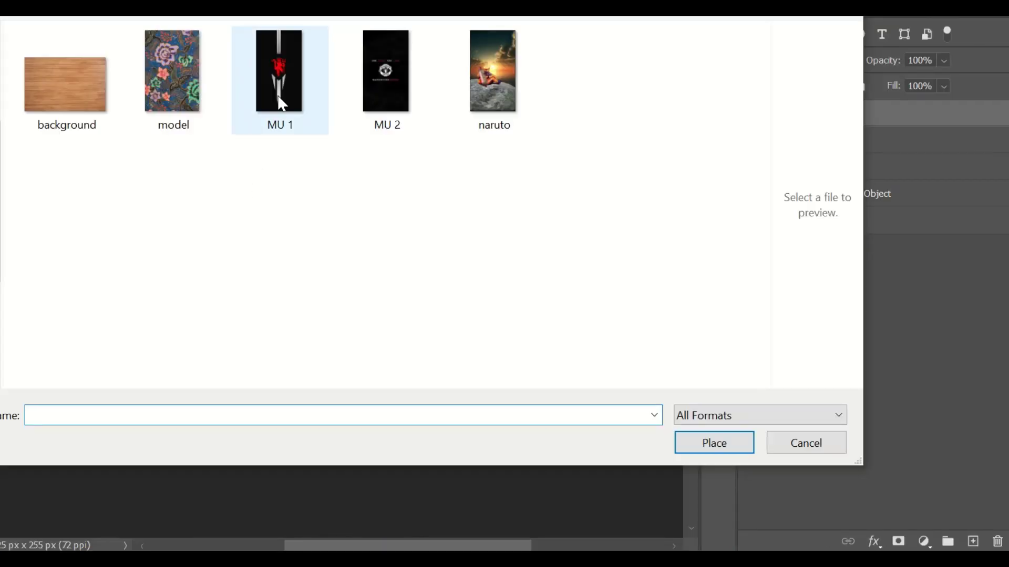
click(282, 96)
click(380, 90)
click(303, 105)
click(705, 448)
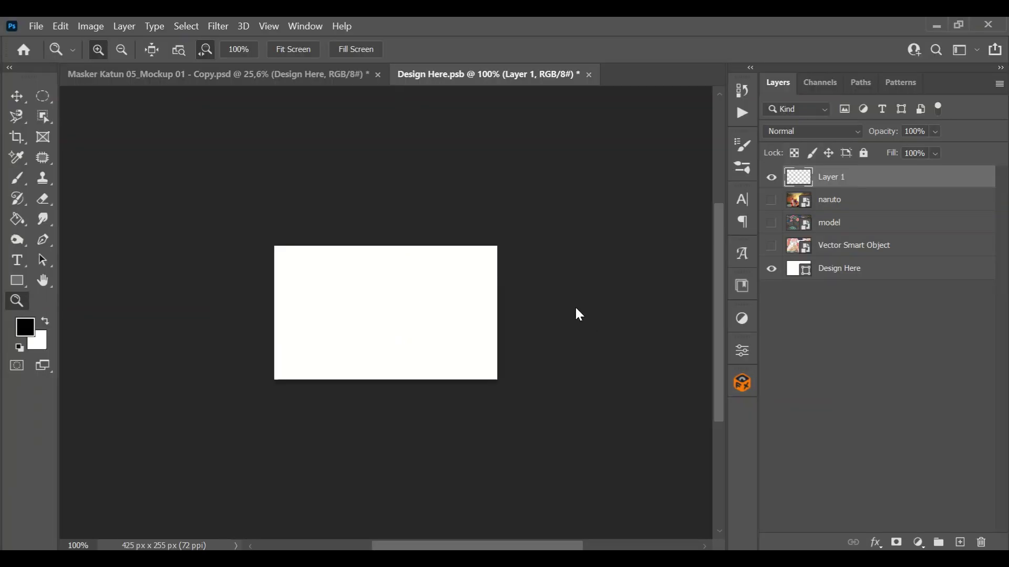
drag(384, 330, 311, 331)
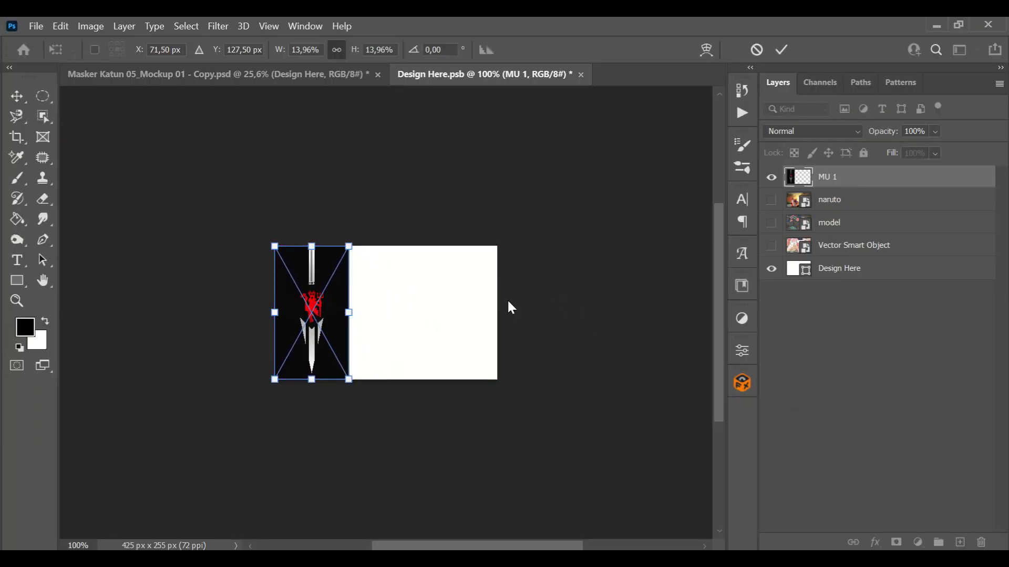
click(782, 50)
key(z)
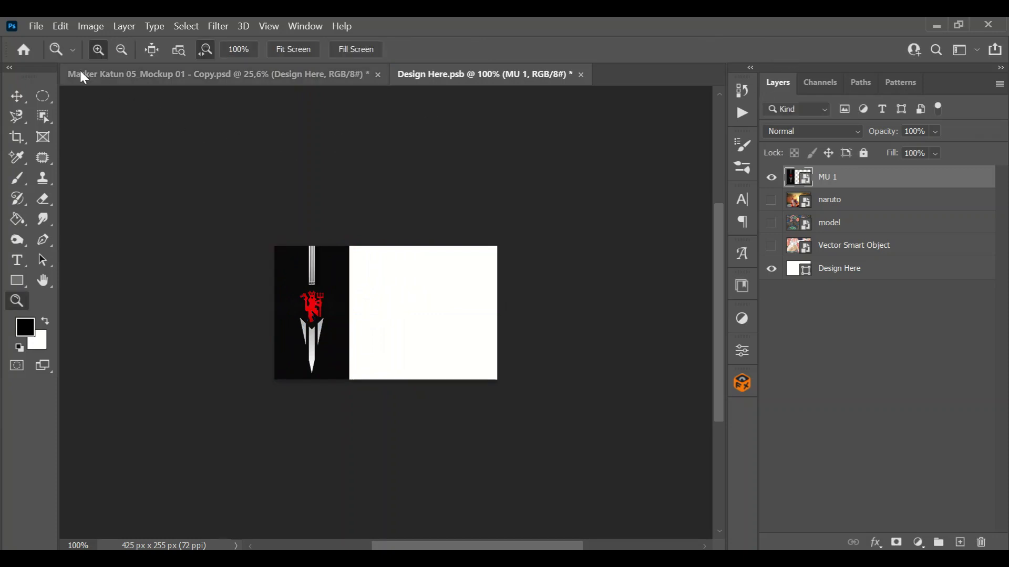
Place the MU 2 image as an embedded object, scaled to about 37%, covering the white area beside the MU 1 image
click(35, 27)
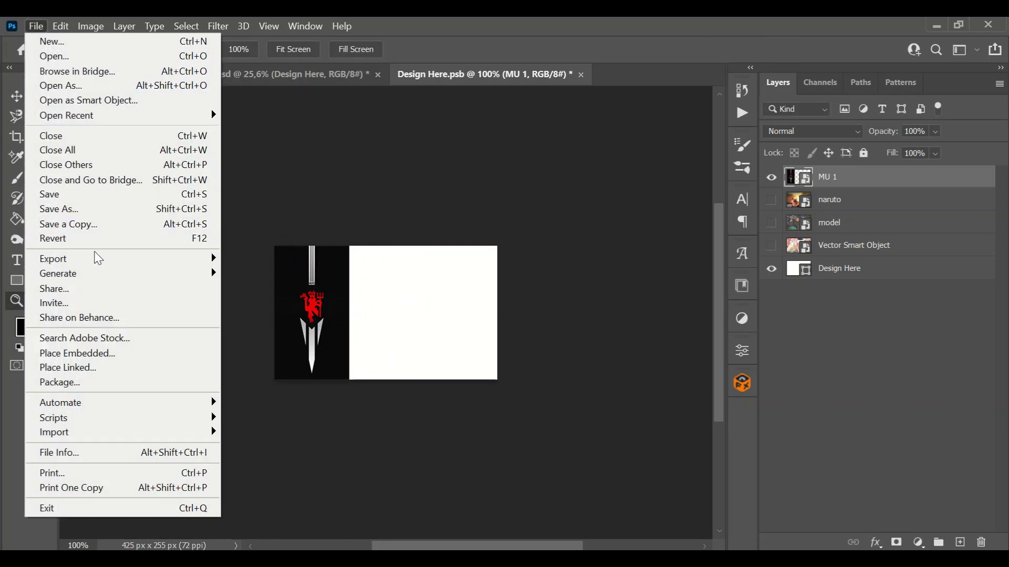
click(123, 353)
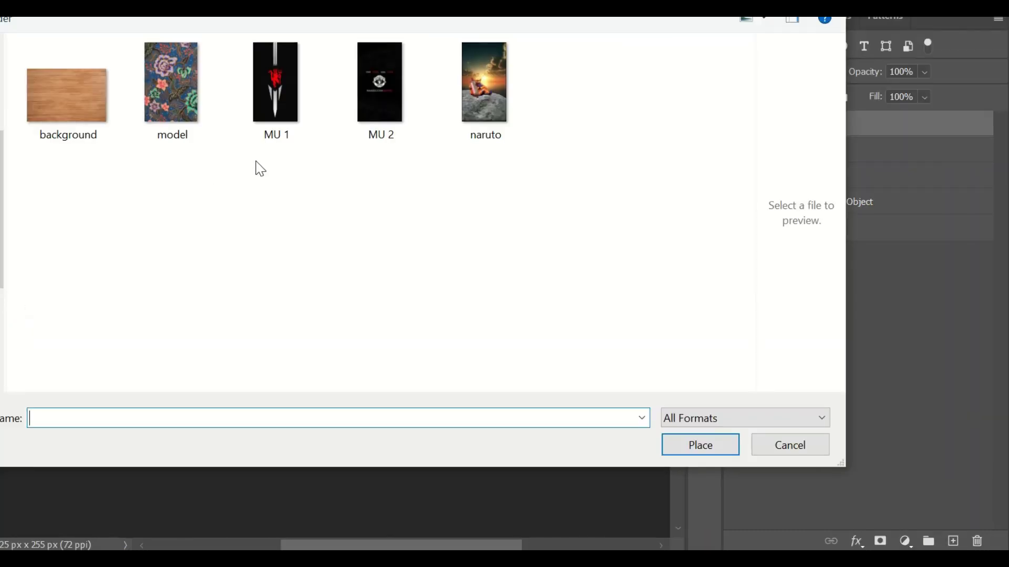
click(386, 119)
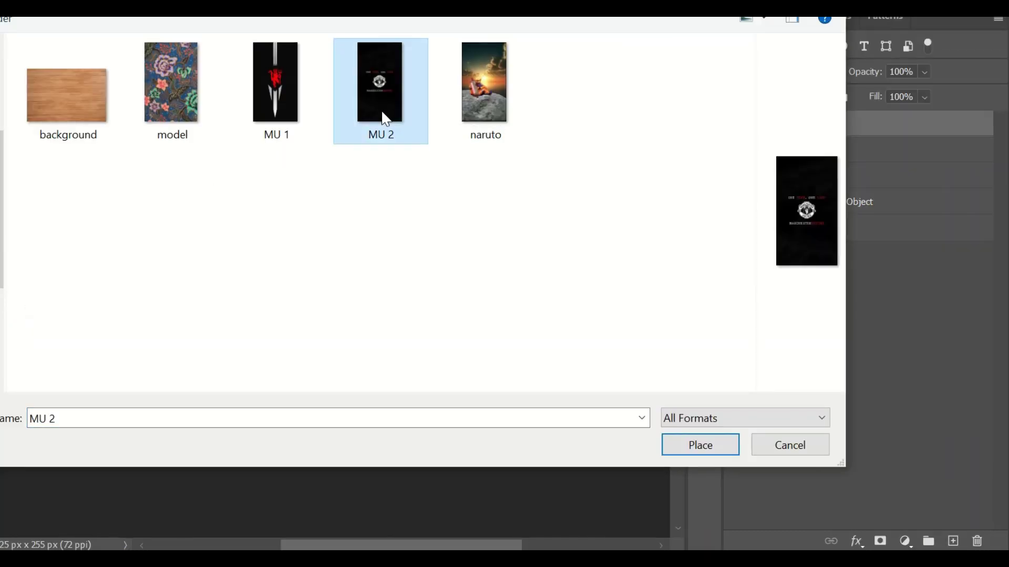
click(699, 446)
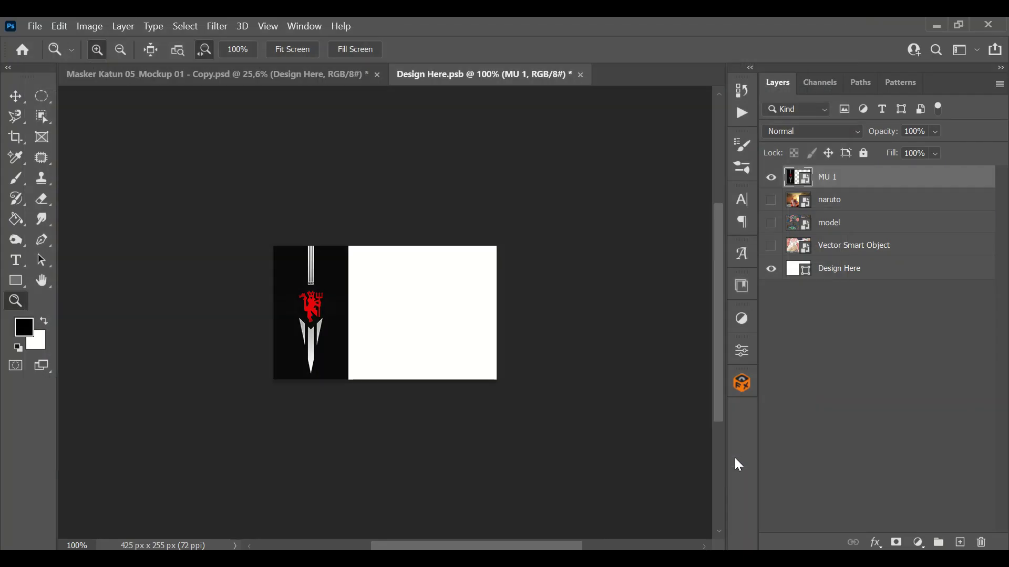
drag(423, 316, 494, 320)
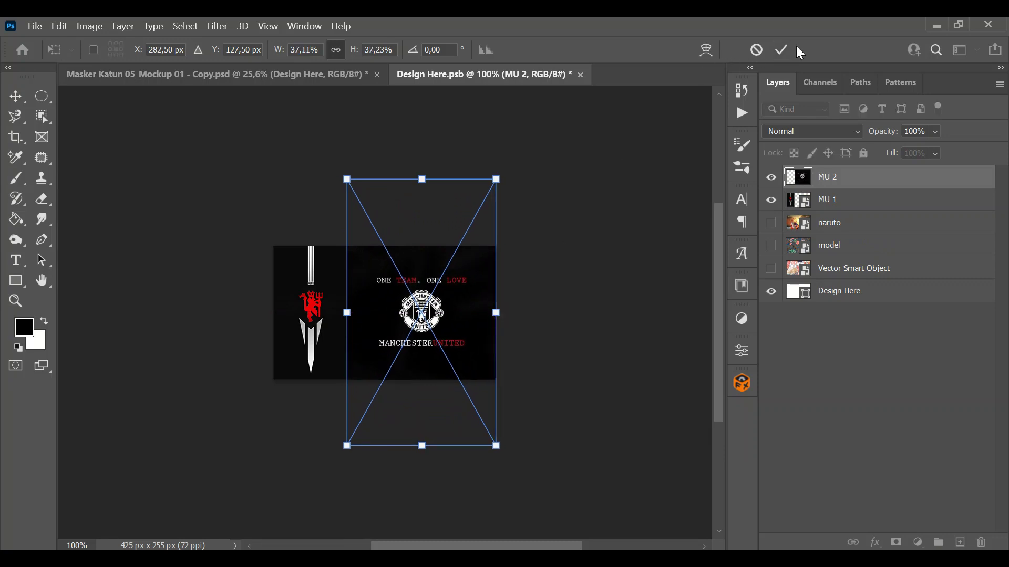
click(782, 49)
key(z)
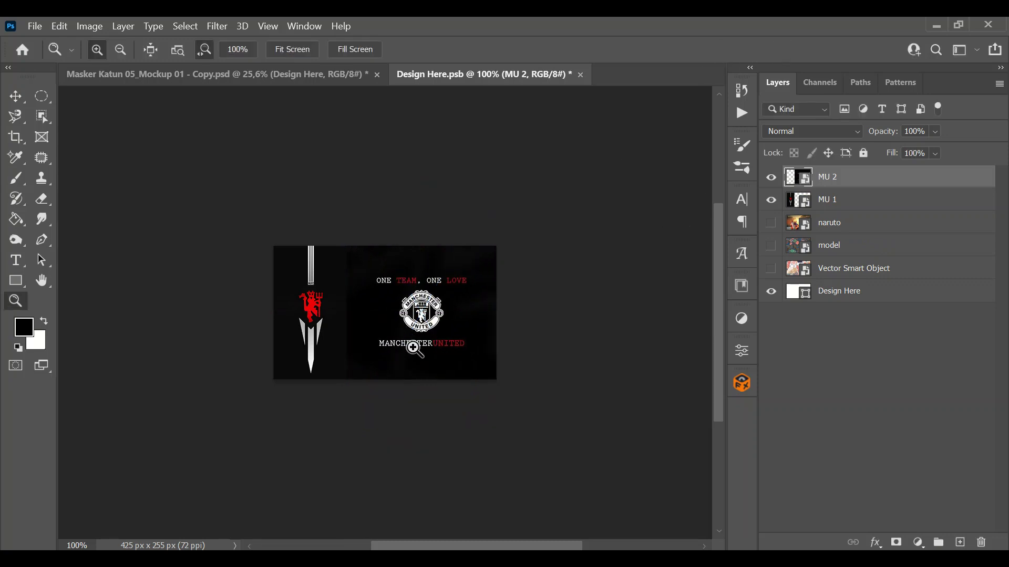
Close the Design Here smart object and save its changes so the Manchester United design is applied to the mask
click(580, 75)
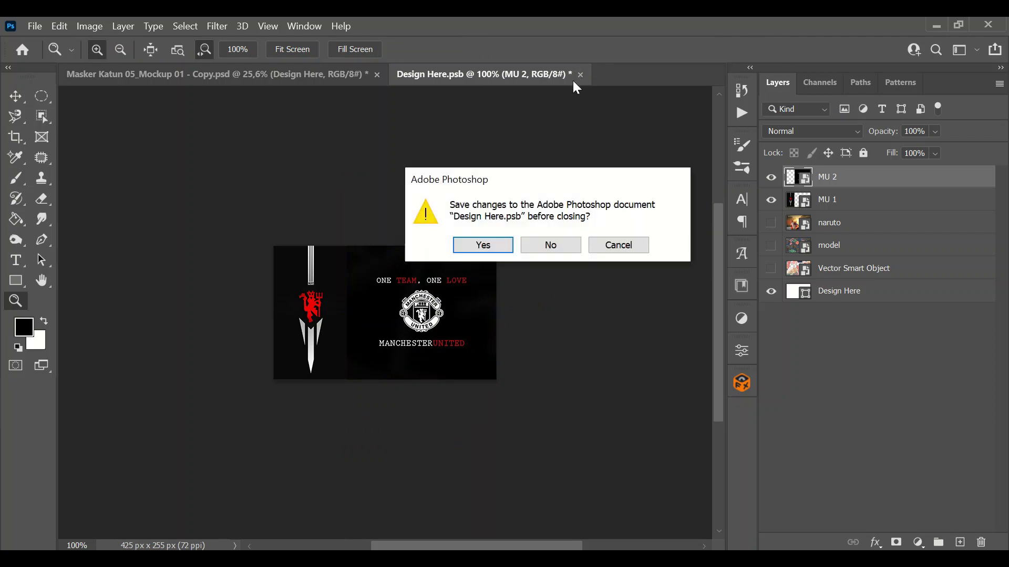
click(493, 247)
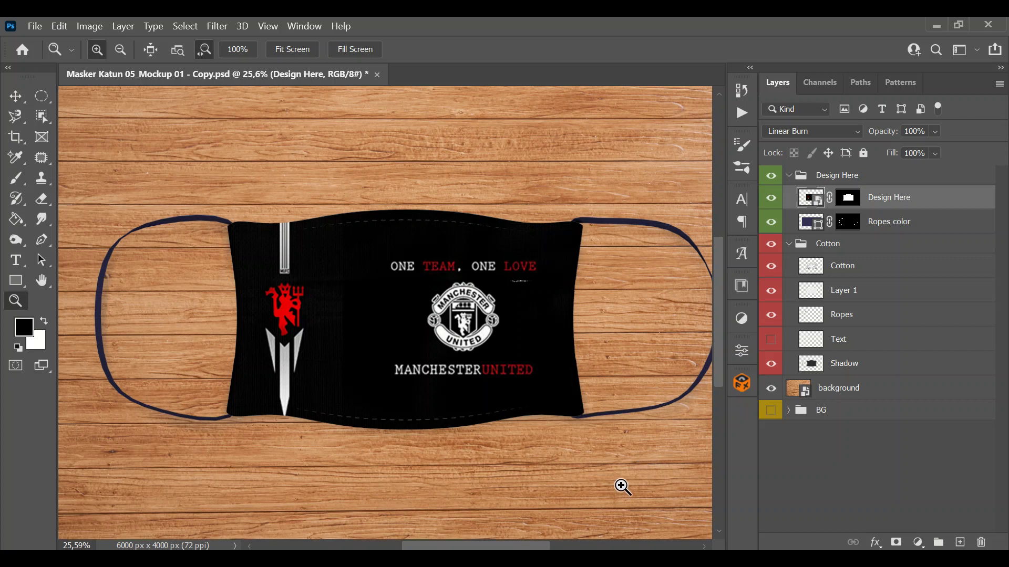
click(844, 560)
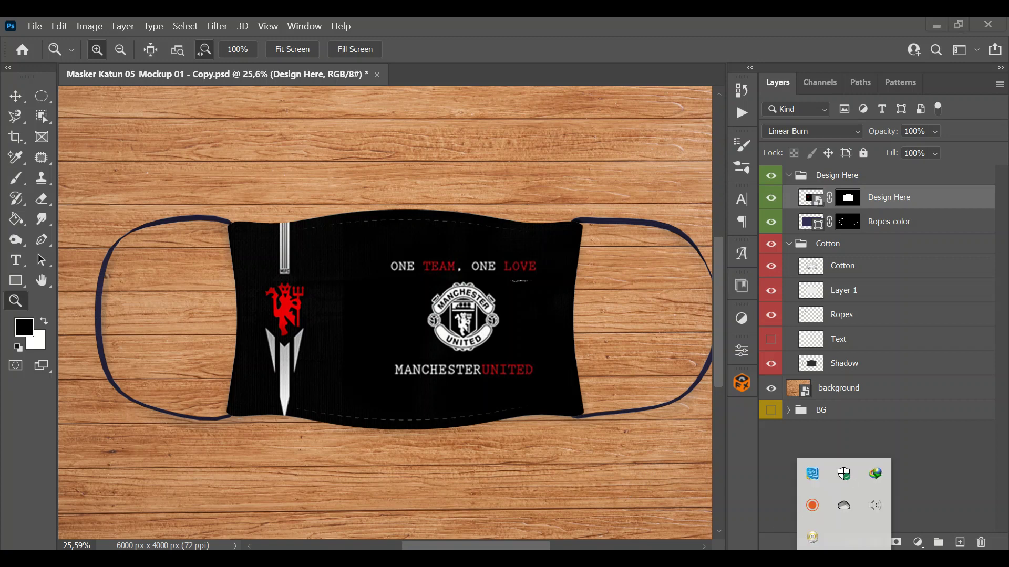